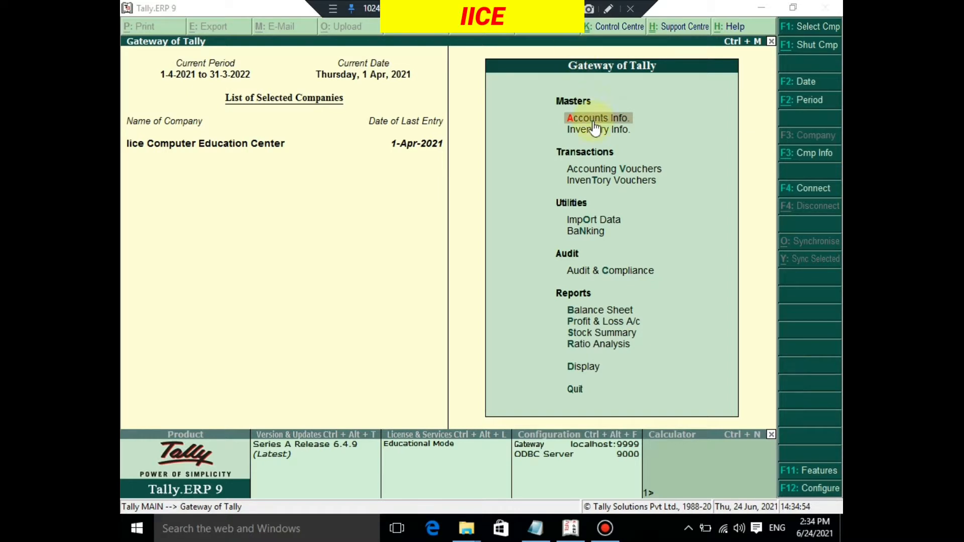
- Open a new purchase voucher in accounting voucher entry
left_click(424, 216)
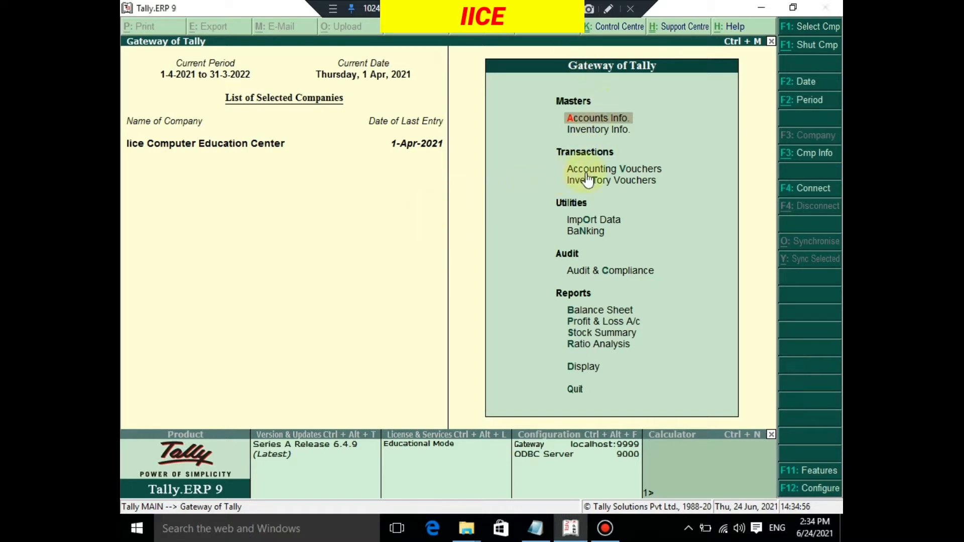
key("Down")
key("Down")
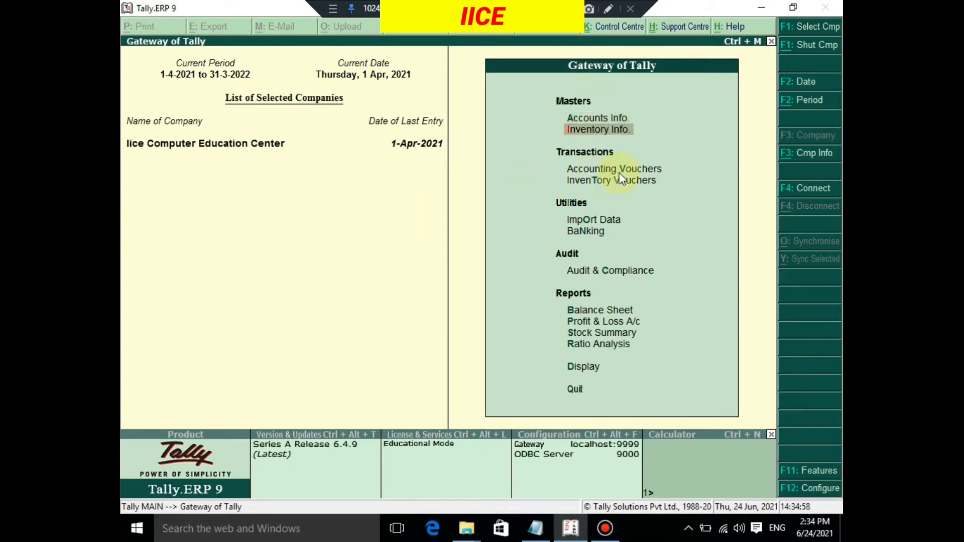
key("Return")
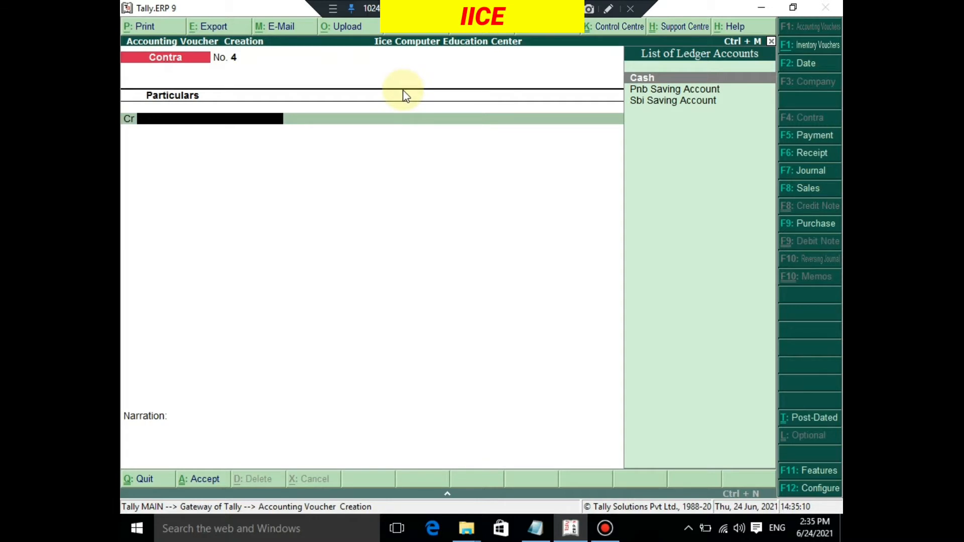
left_click(788, 229)
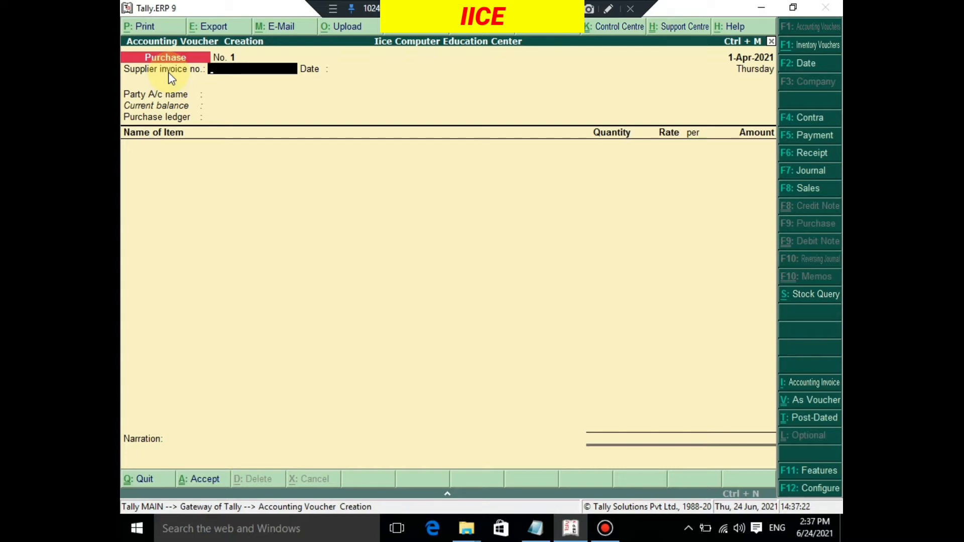
- Enter supplier invoice number 10 dated 1-Apr-2021 and choose Cash as the party account
type("10")
key("Return")
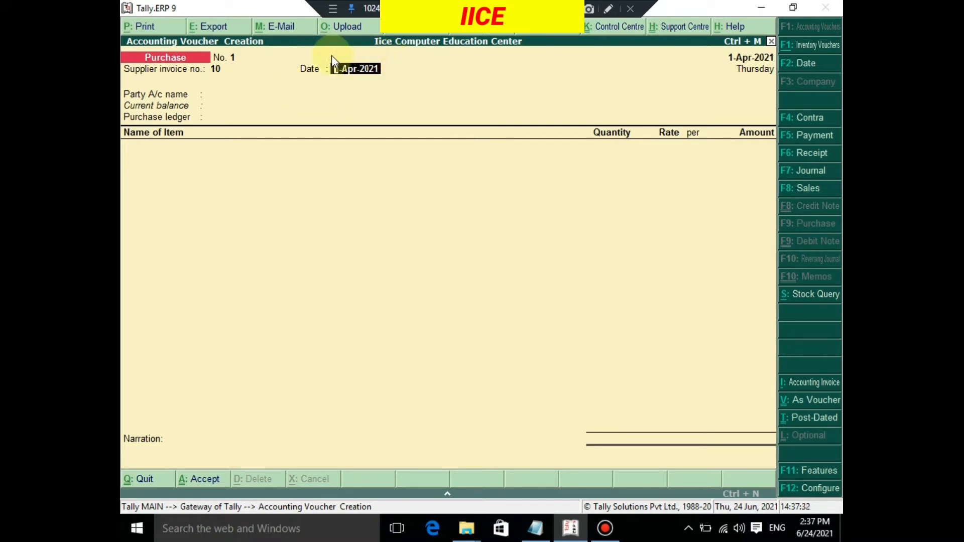
key("Return")
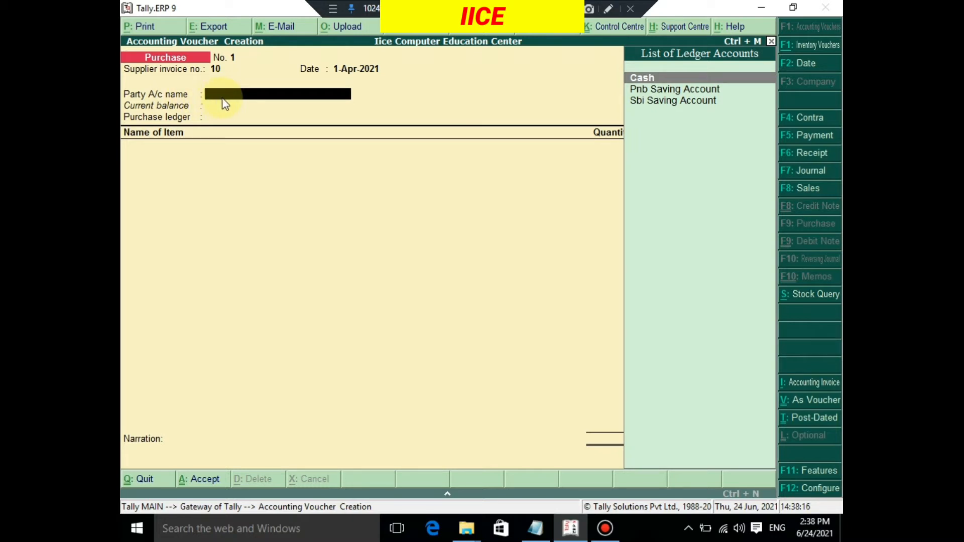
left_click(653, 78)
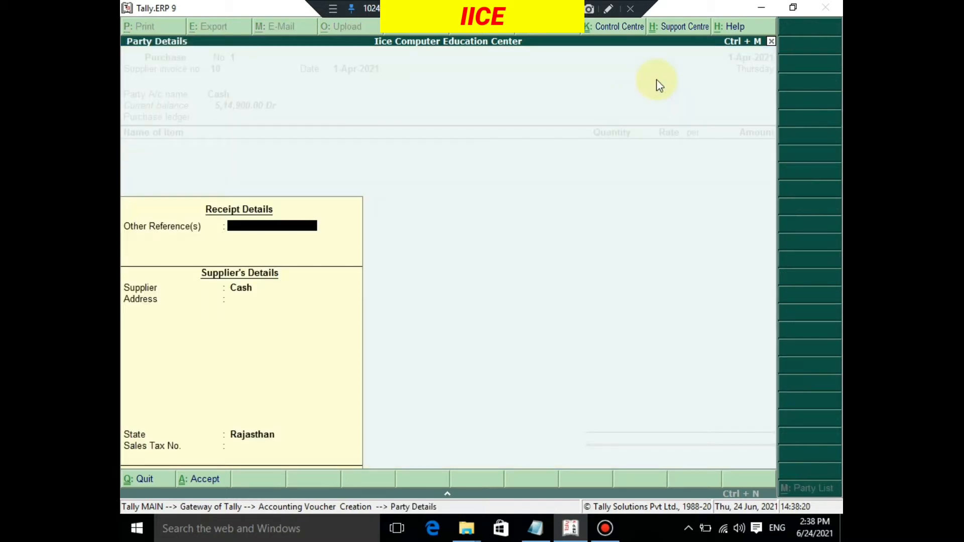
- Fill in the supplier's name and address in the party details, with Rajasthan as the state and no reference or sales tax number
key("Return")
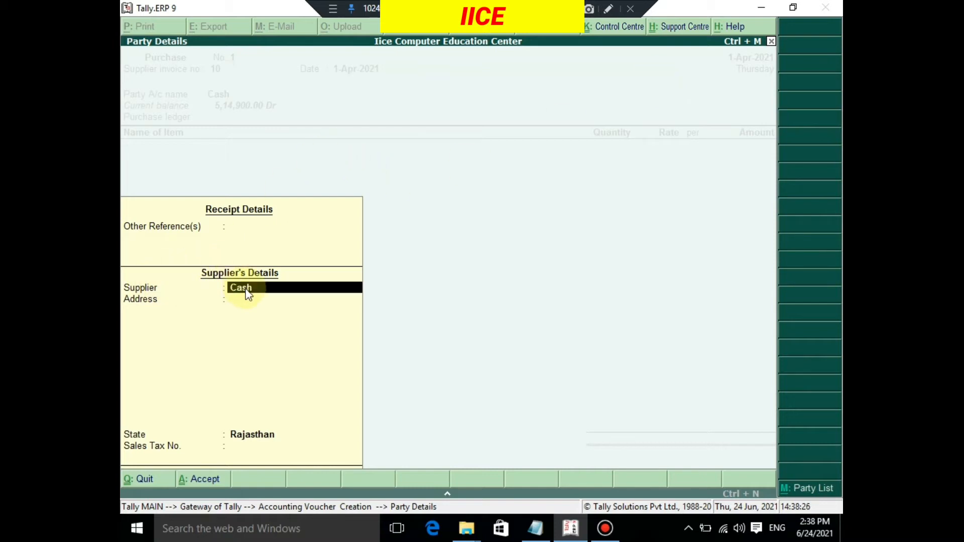
type("Deepak")
key("Return")
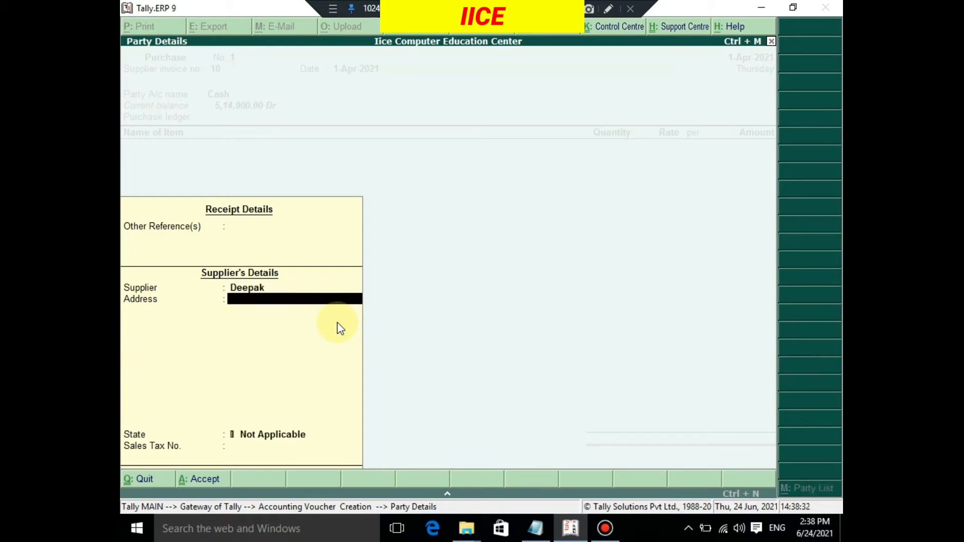
type("Sikar")
key("Return")
key("Return")
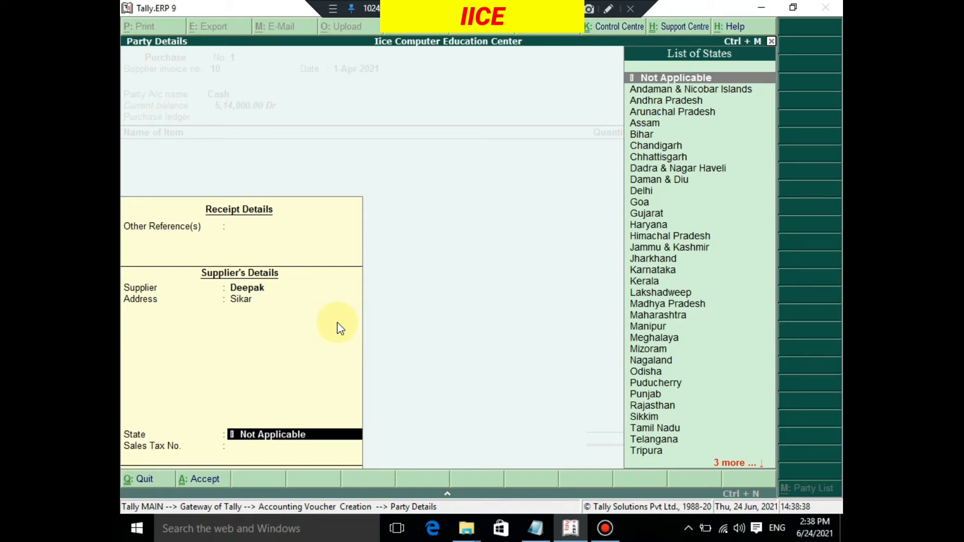
type("R")
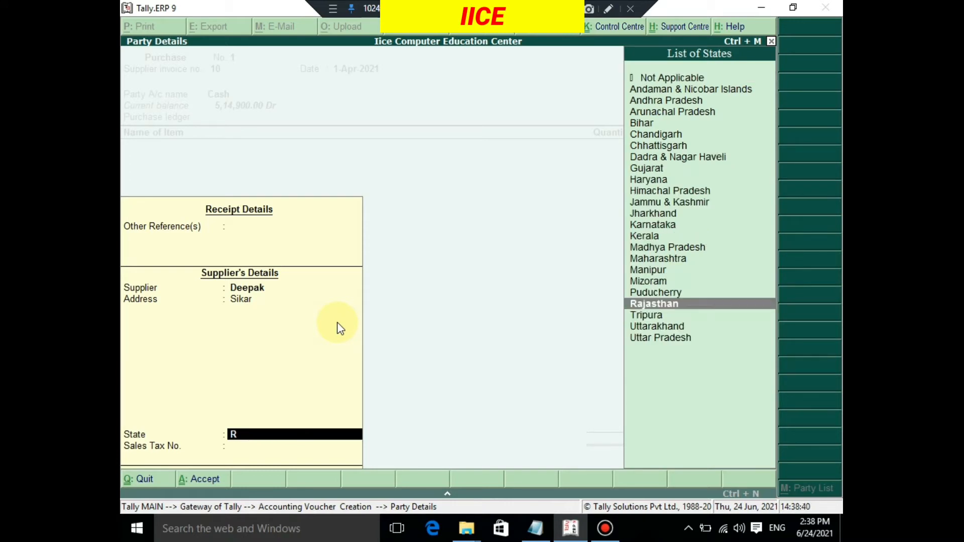
type("a")
key("Return")
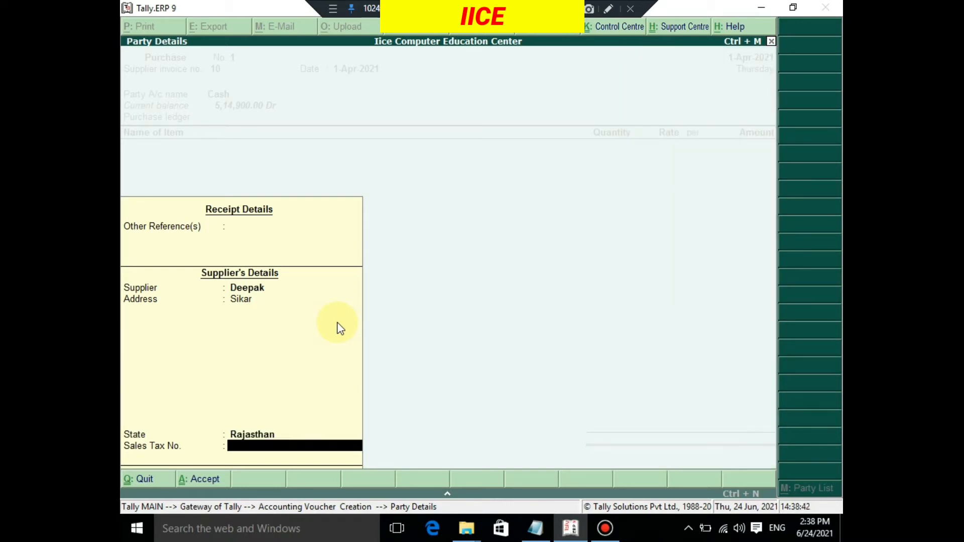
key("Return")
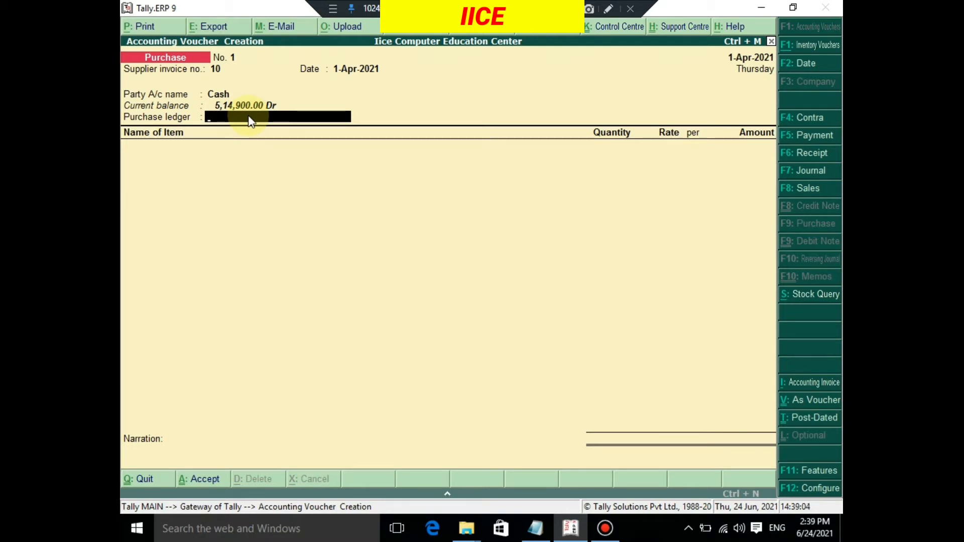
- Create a ledger named Purchase A/c under the Purchase Accounts group and use it as the voucher's purchase ledger
key("alt+c")
type("Pur")
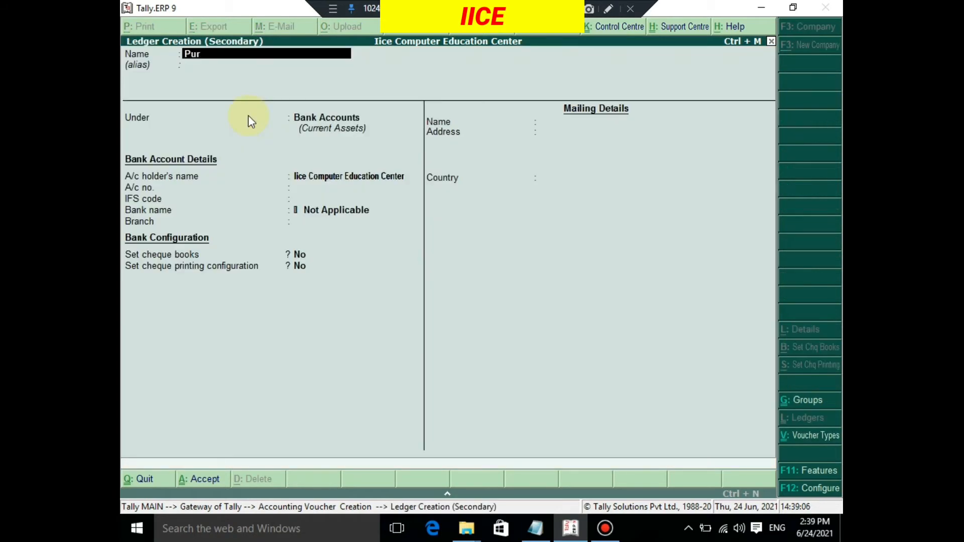
type("chase a/c")
key("Return")
type("P")
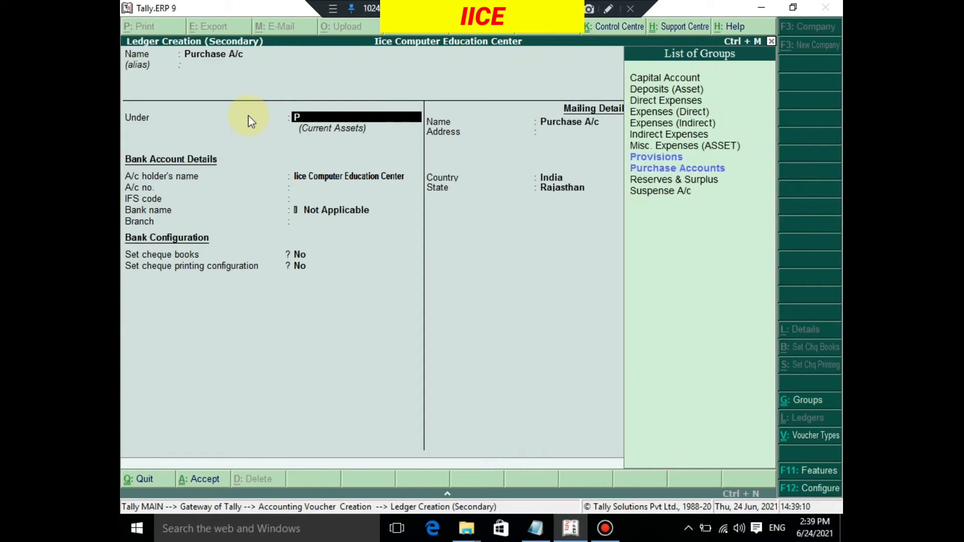
type("urc")
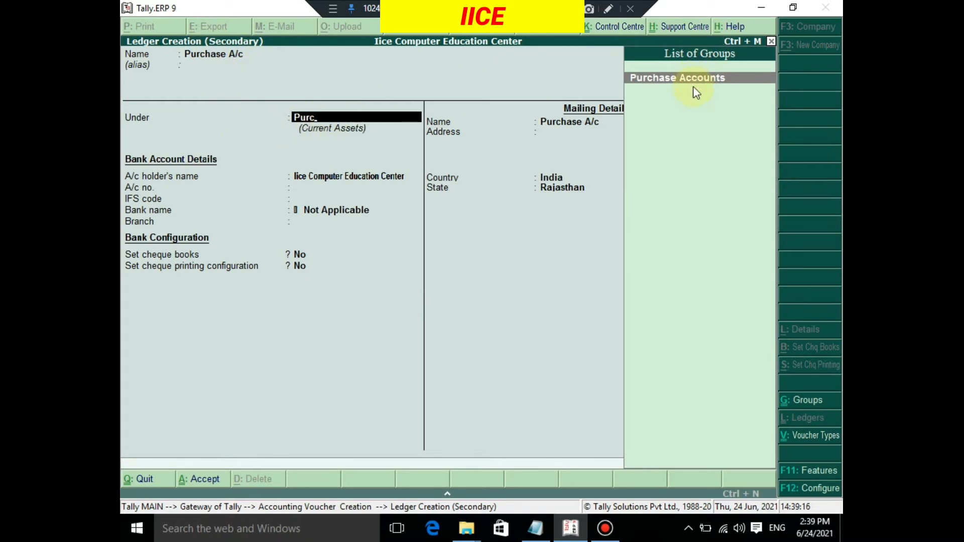
key("Return")
key("Return")
key("Return")
key("Return")
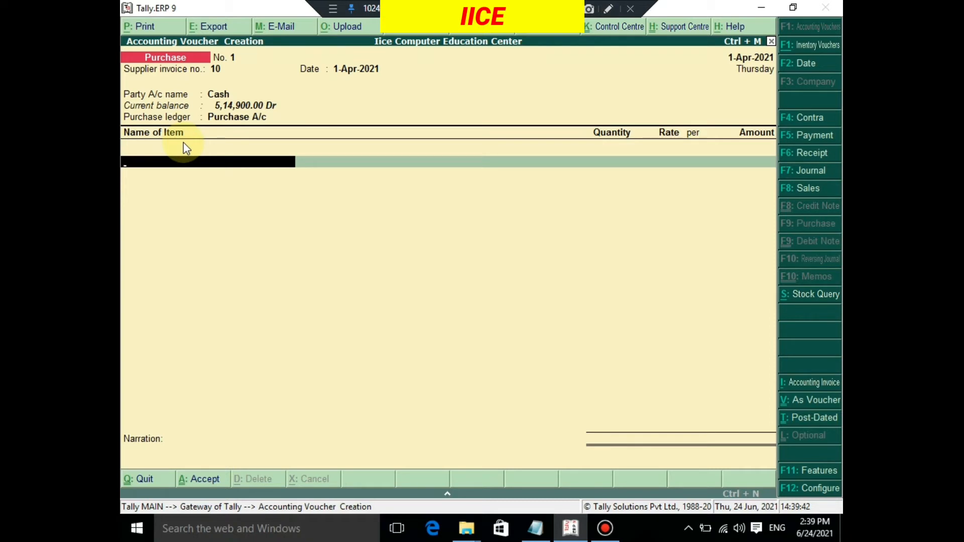
- Add the stock item Cpu P4 to the voucher with a quantity of 10 pic at a rate of 6,000 per pic
type("C")
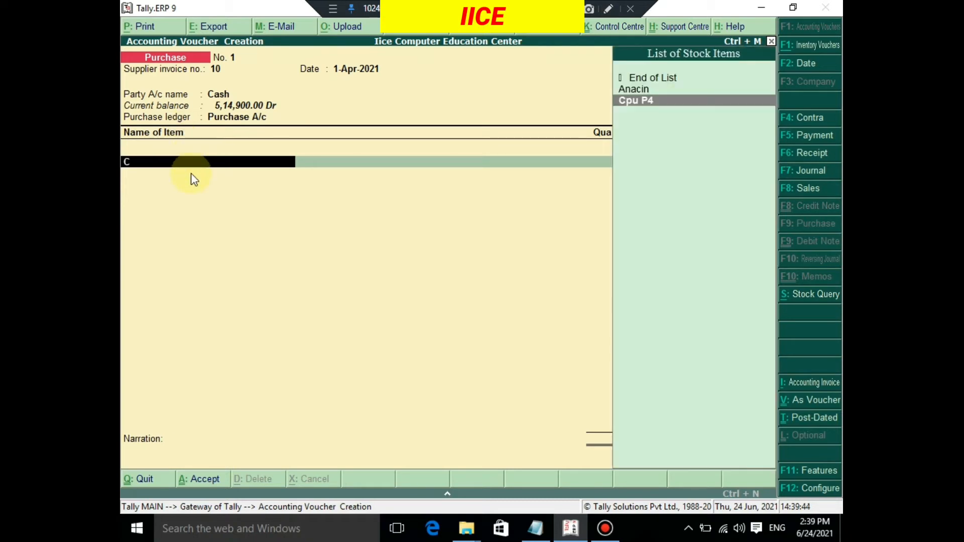
type("pu")
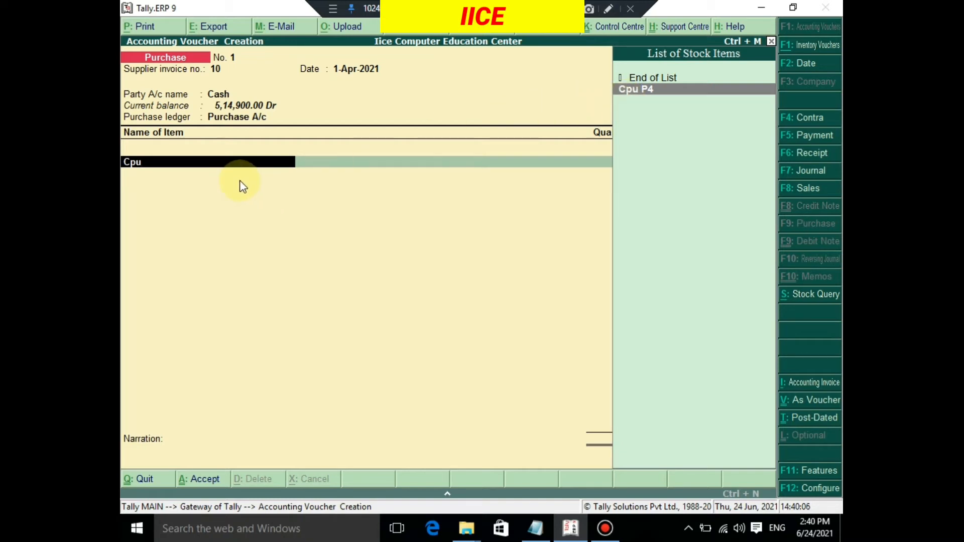
left_click(653, 93)
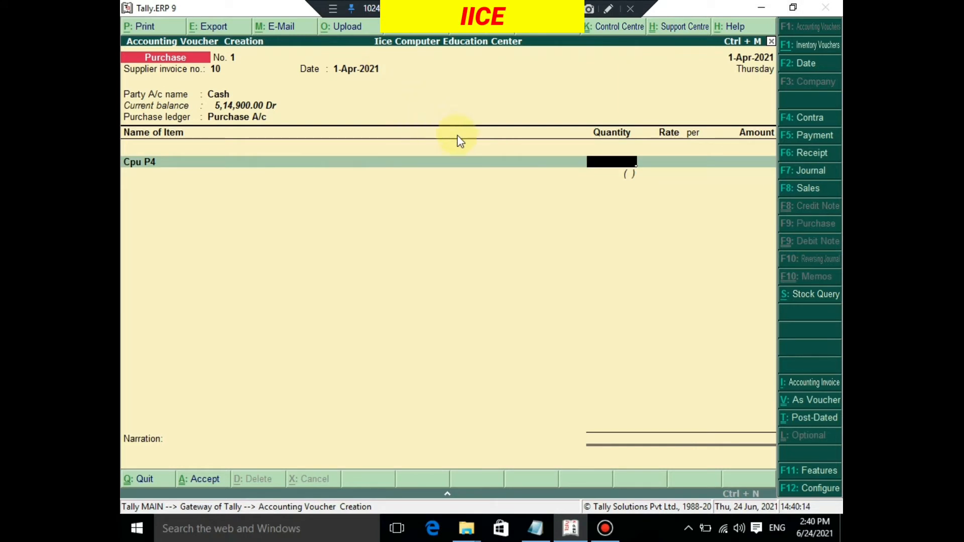
type("10")
key("Return")
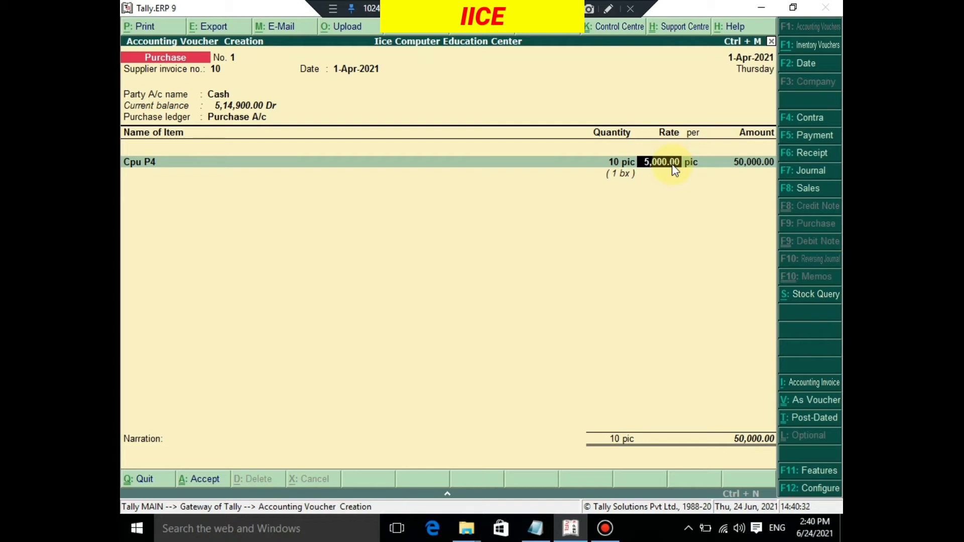
type("000")
key("Return")
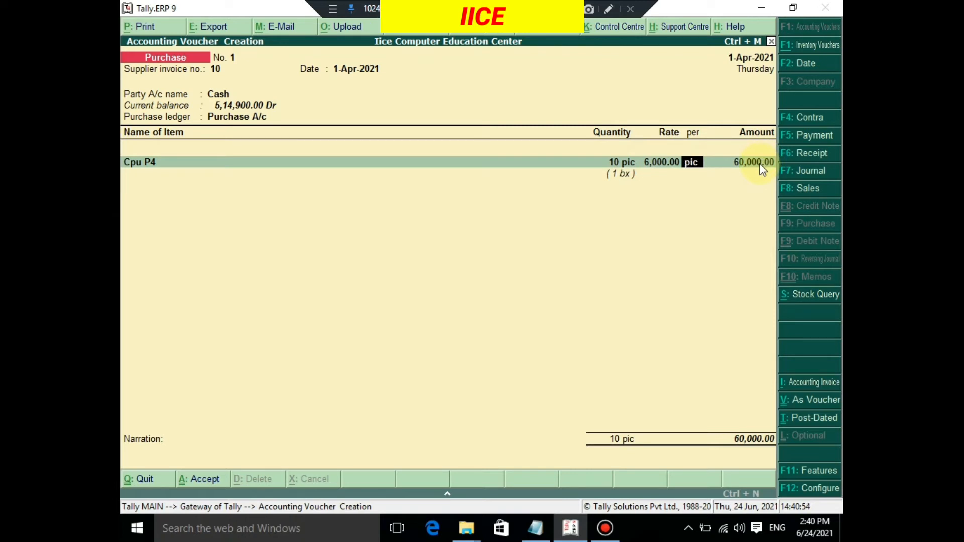
key("Return")
key("Return")
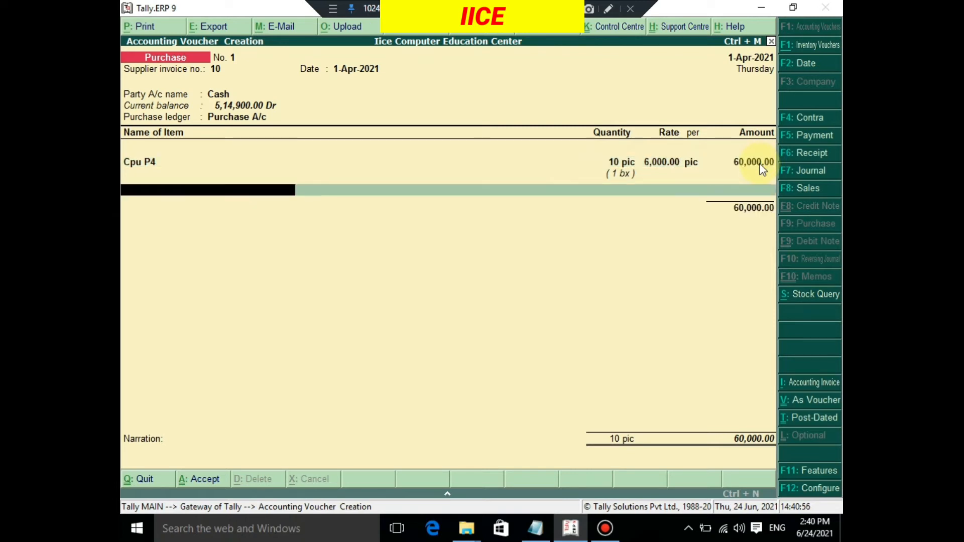
- End the item list, save the purchase voucher without a narration, and leave voucher entry
key("Return")
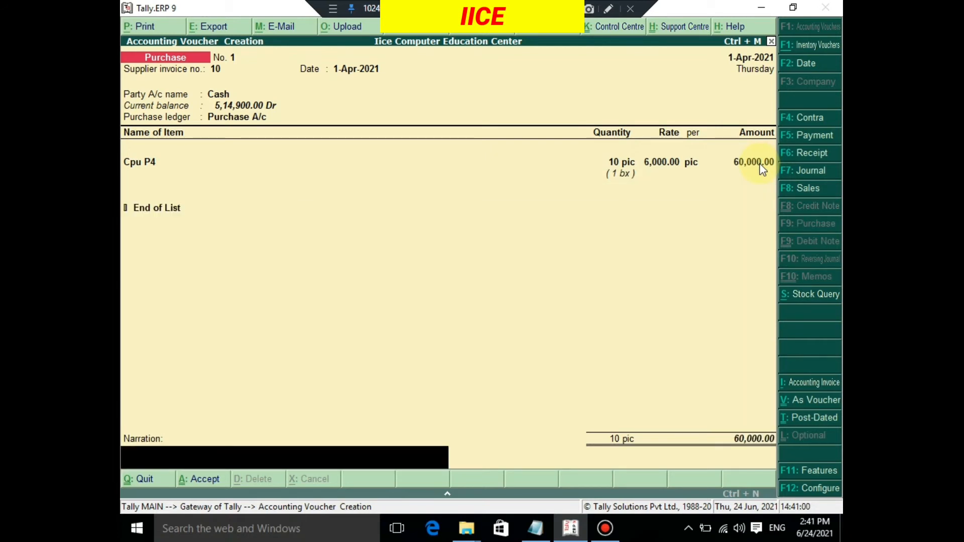
key("Return")
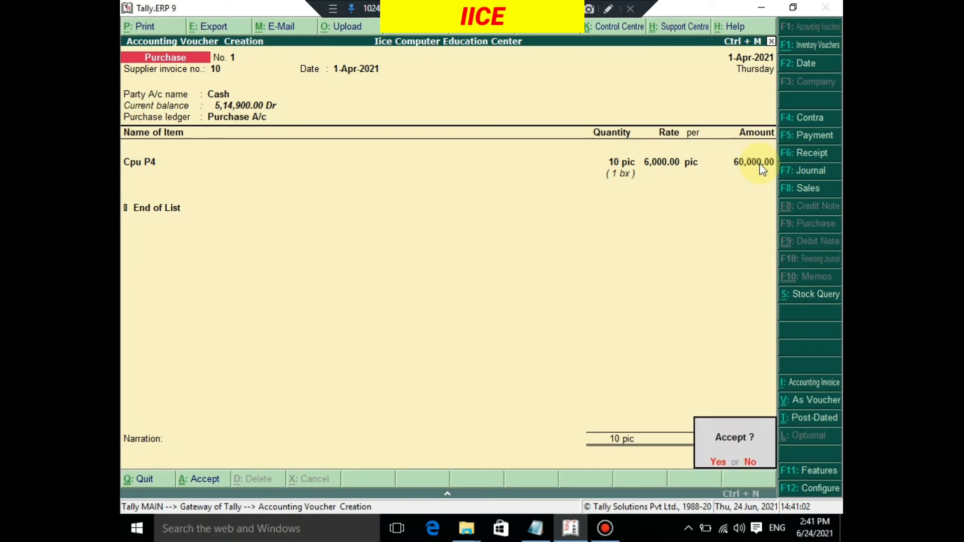
left_click(759, 162)
key("Return")
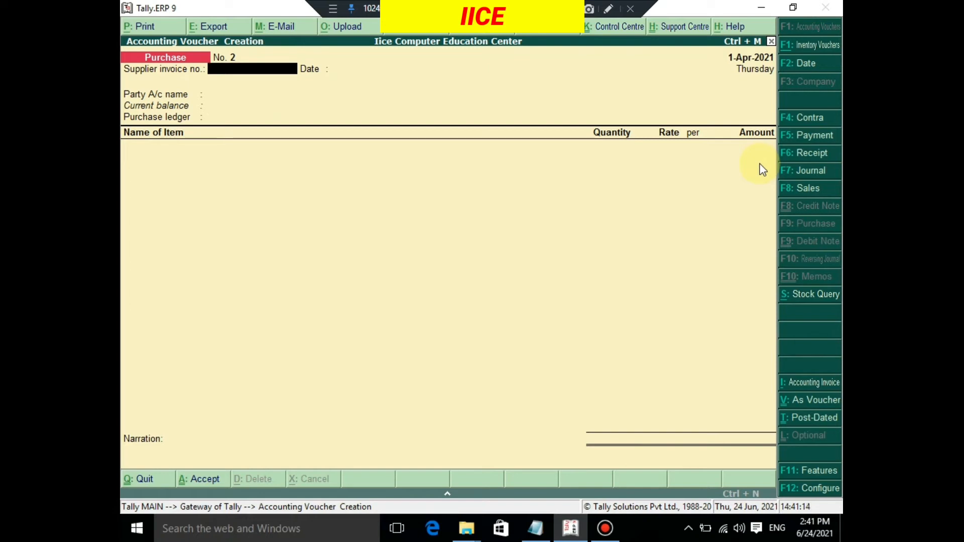
key("Escape")
key("y")
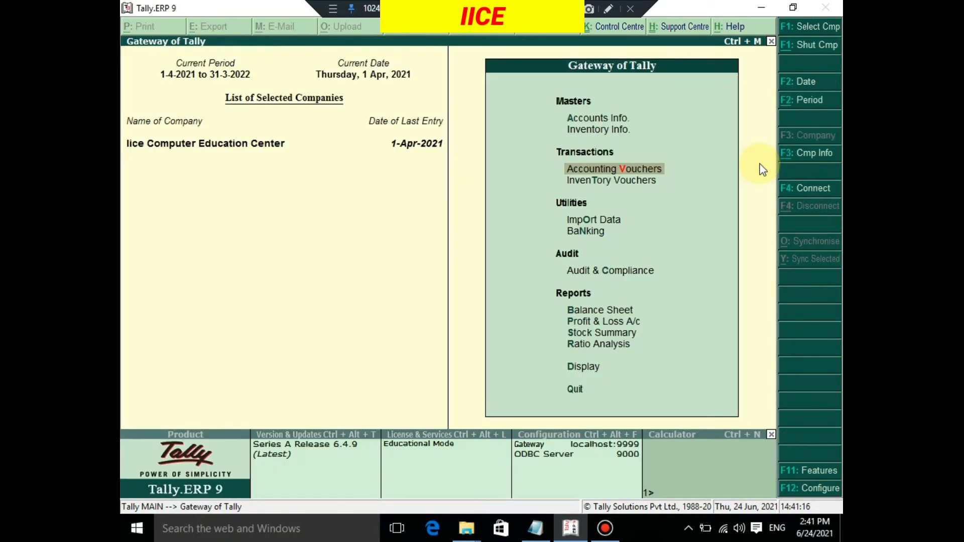
- Examine the detailed Balance Sheet, checking closing stock and cash-in-hand under current assets, and close the report
key("Down")
key("Down")
key("Down")
key("Down")
key("Down")
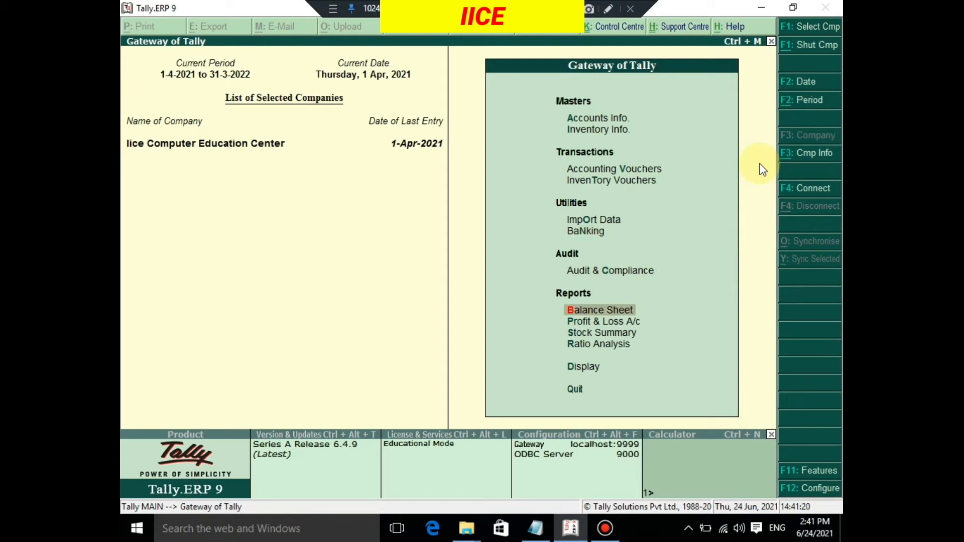
key("Return")
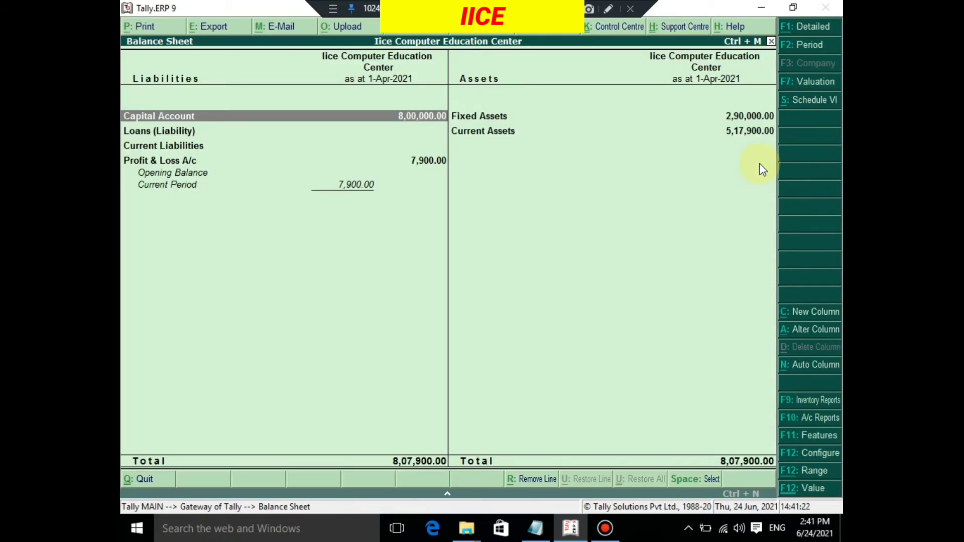
left_click(797, 32)
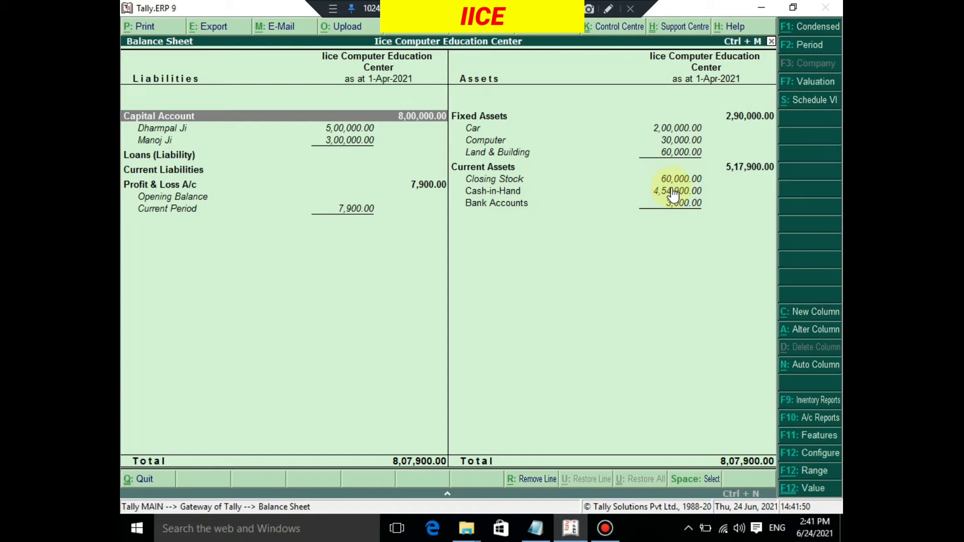
key("Escape")
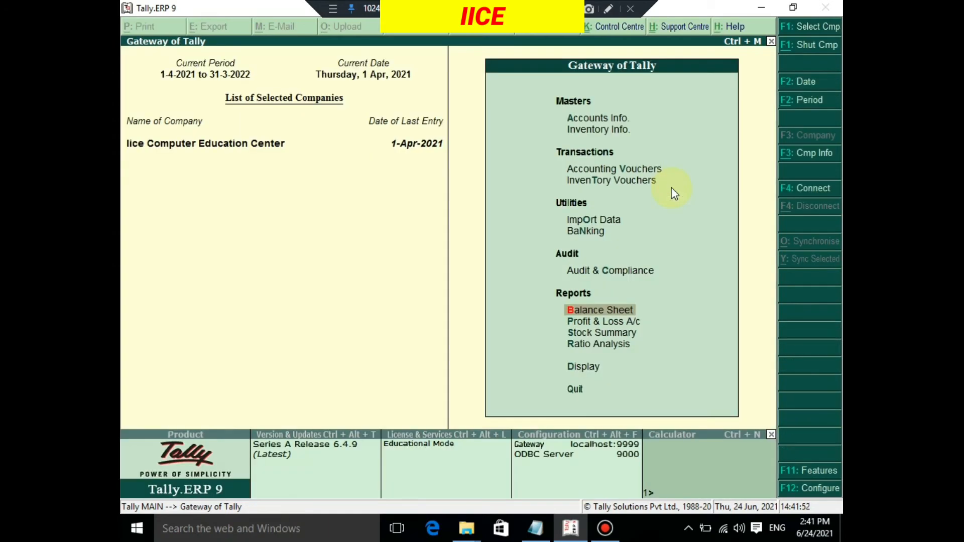
- Examine the detailed Profit & Loss A/c, checking the purchase account and closing stock, and close the report
key("Down")
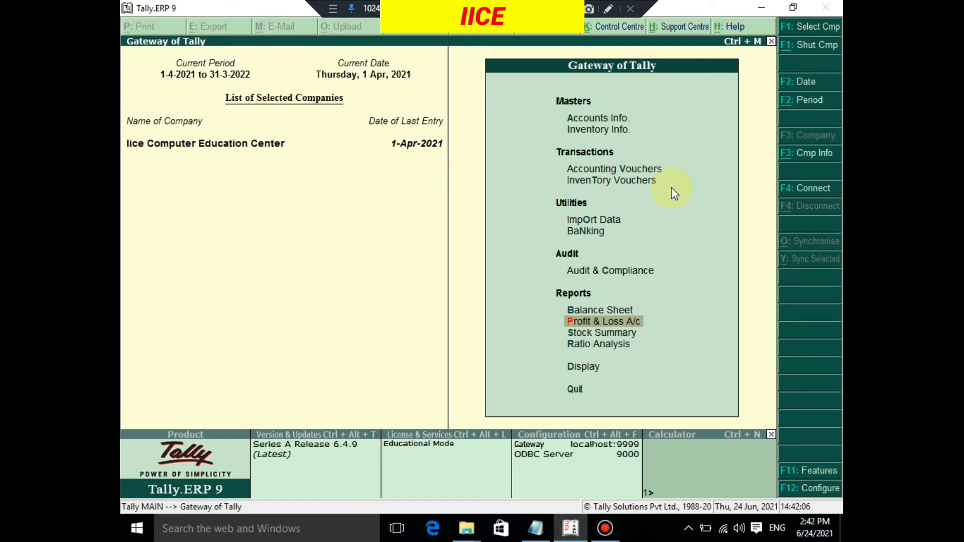
key("Return")
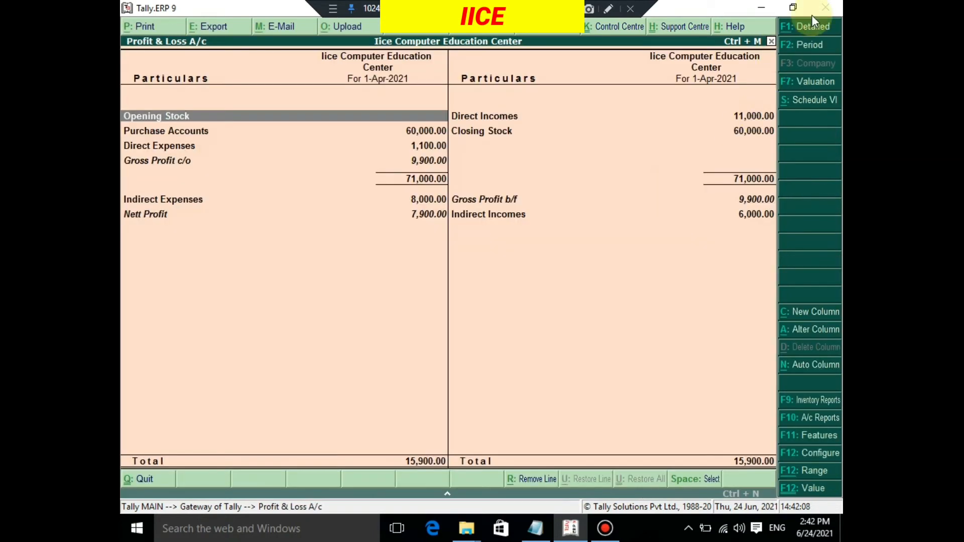
left_click(802, 29)
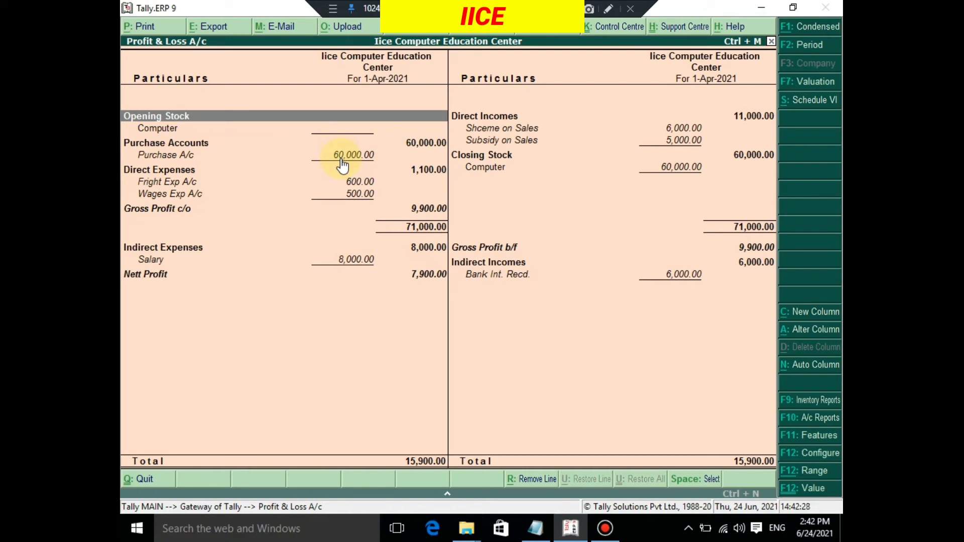
key("Escape")
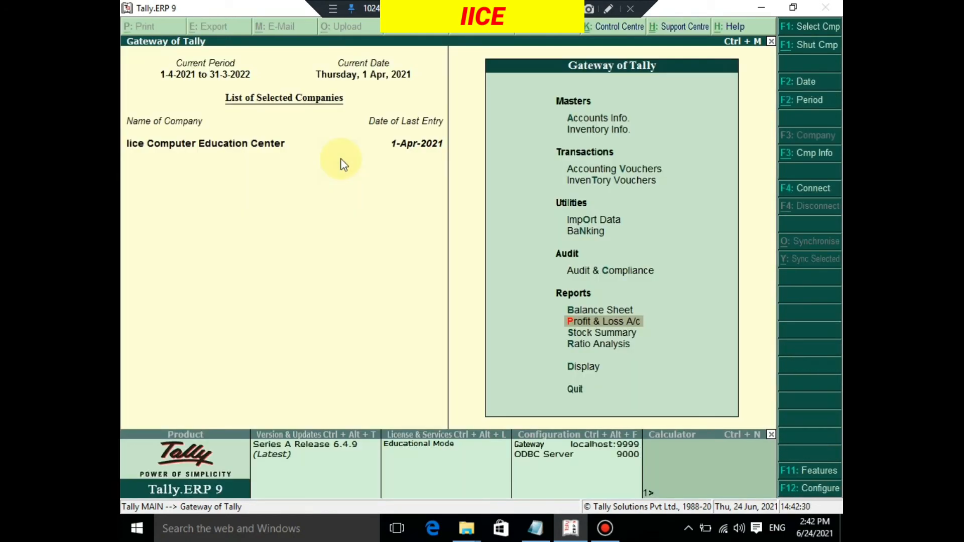
- Examine the Stock Summary, checking the item quantities and values in the Computer group, and close the report
key("Down")
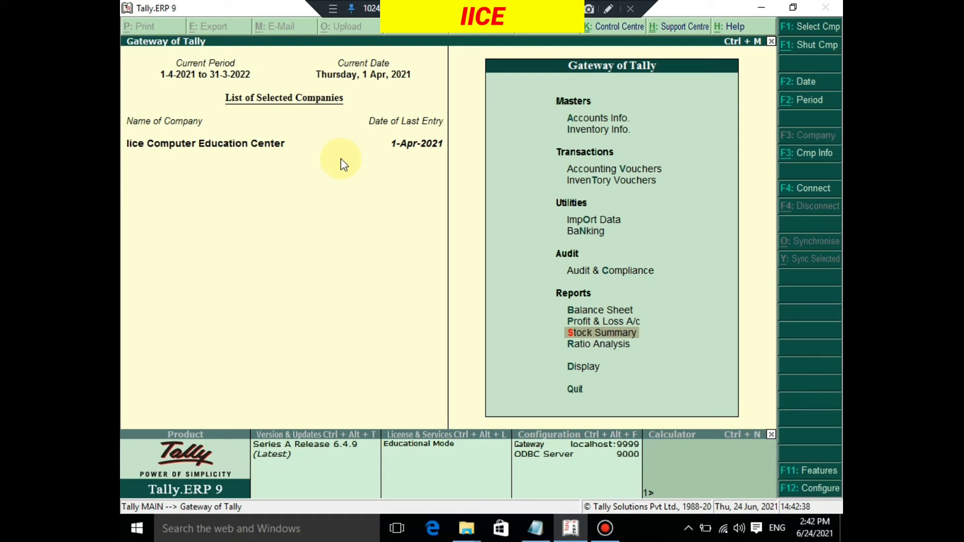
key("Return")
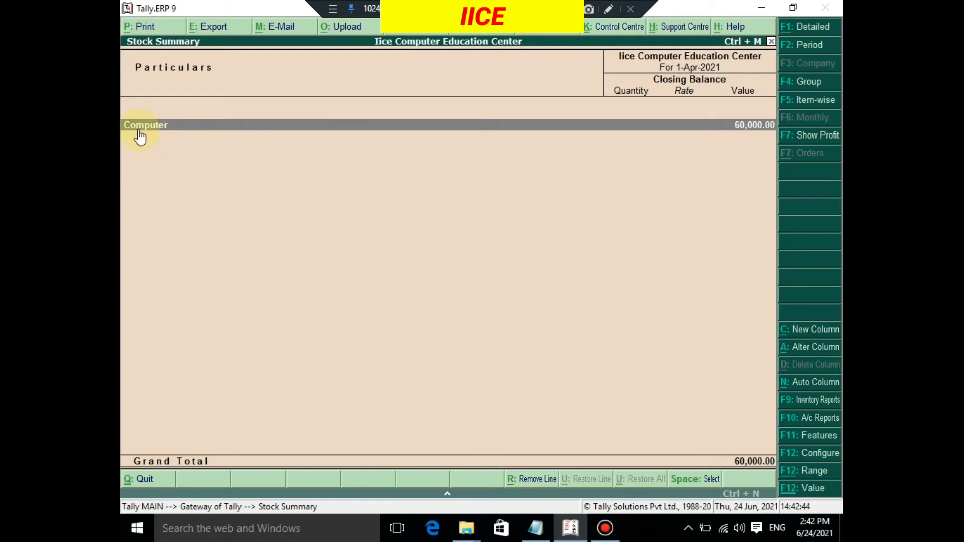
left_click(756, 132)
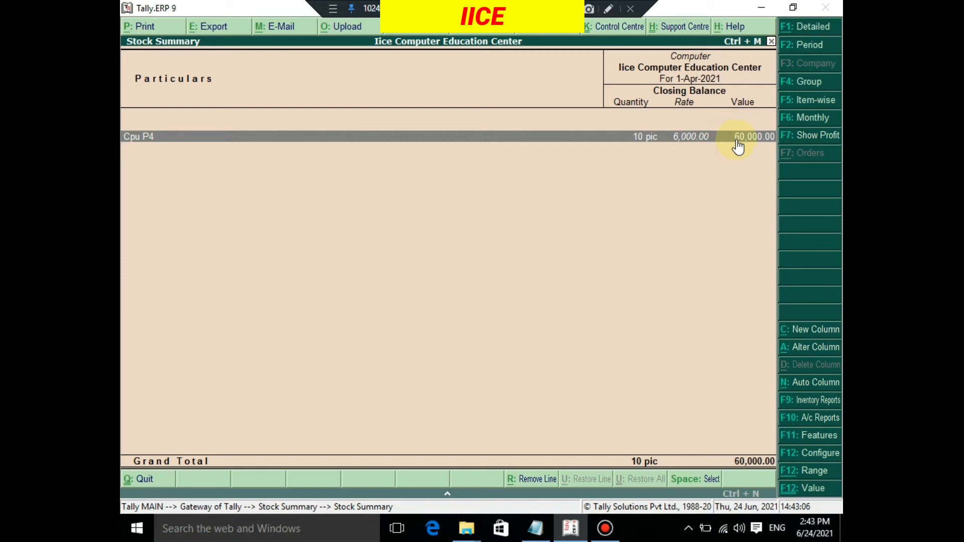
key("Escape")
key("Escape")
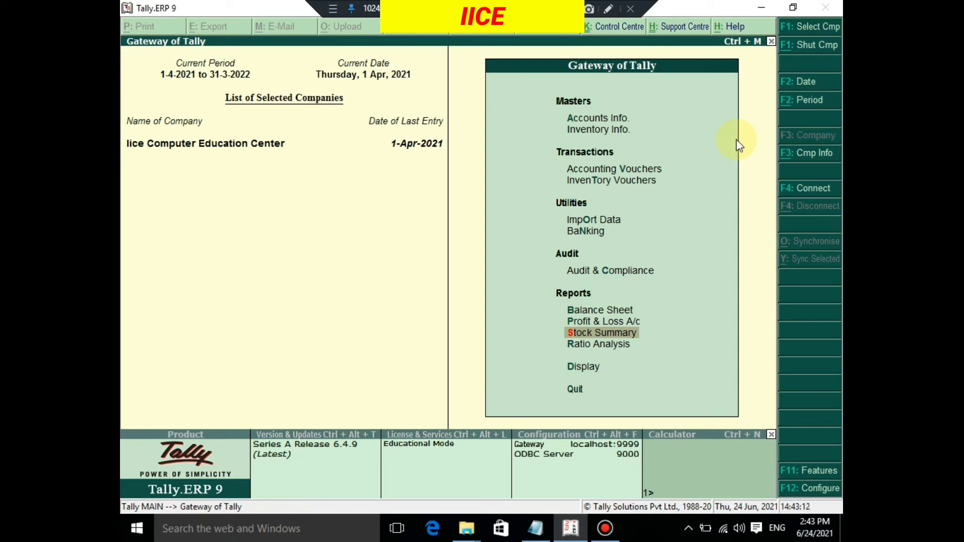
- Start a new purchase voucher with supplier invoice number 15, dated 1-Apr-2021
key("Up")
key("Up")
key("Up")
key("Up")
key("Up")
key("Up")
key("Up")
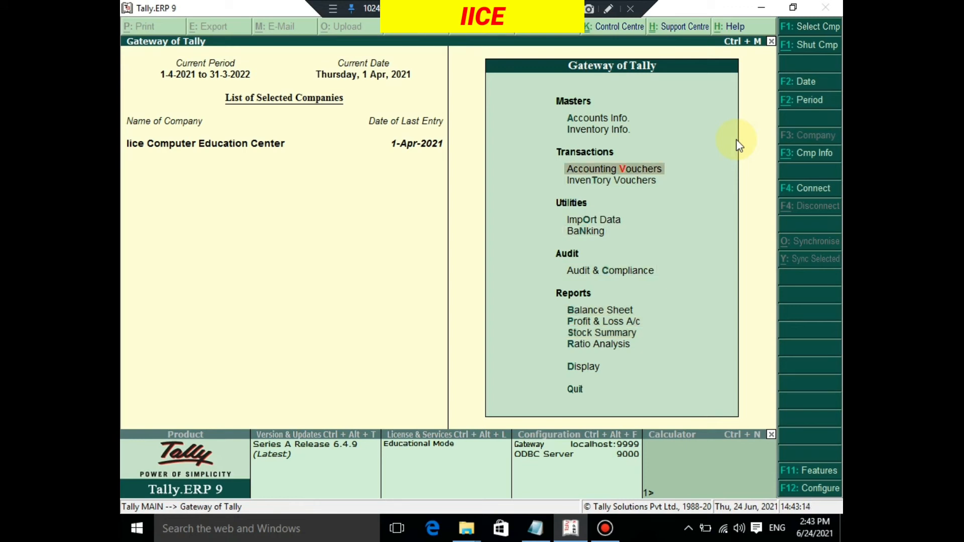
key("Return")
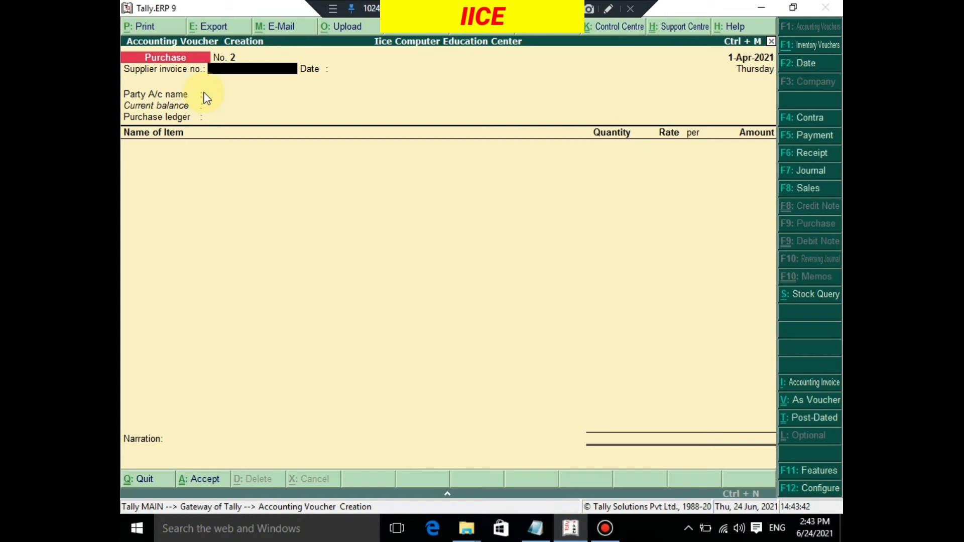
type("15")
key("Return")
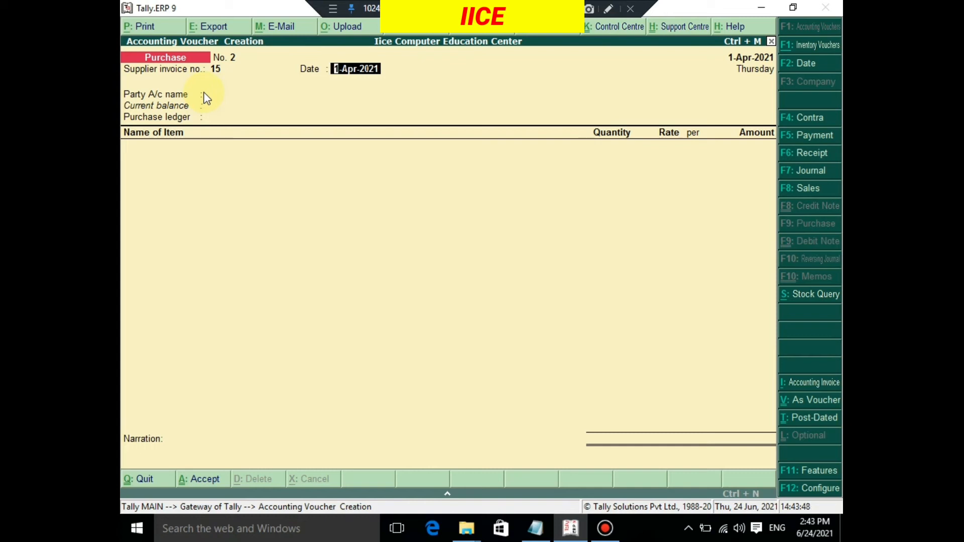
key("Return")
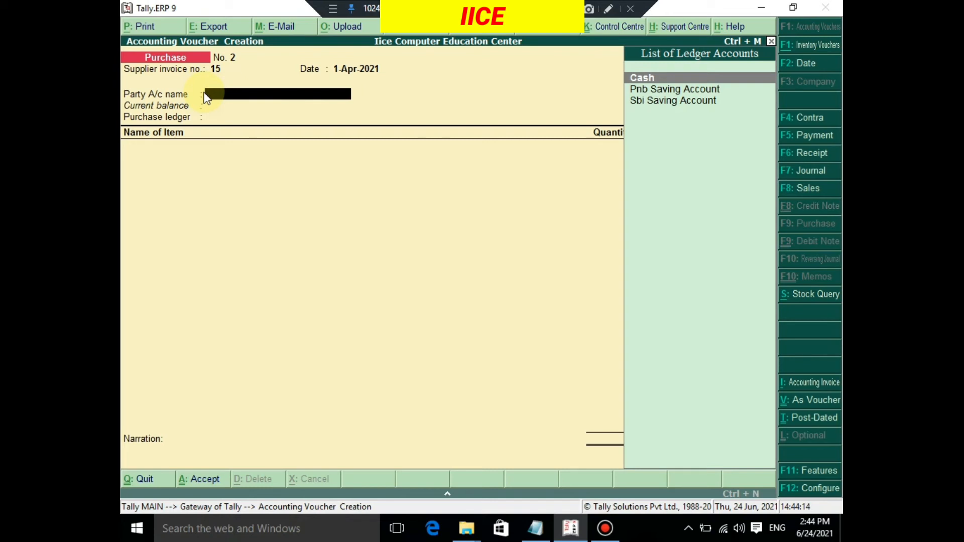
- Create a new party ledger from within the voucher, naming it with the supplier's name followed by "(Creditor)" and leaving the alias blank
key("alt+c")
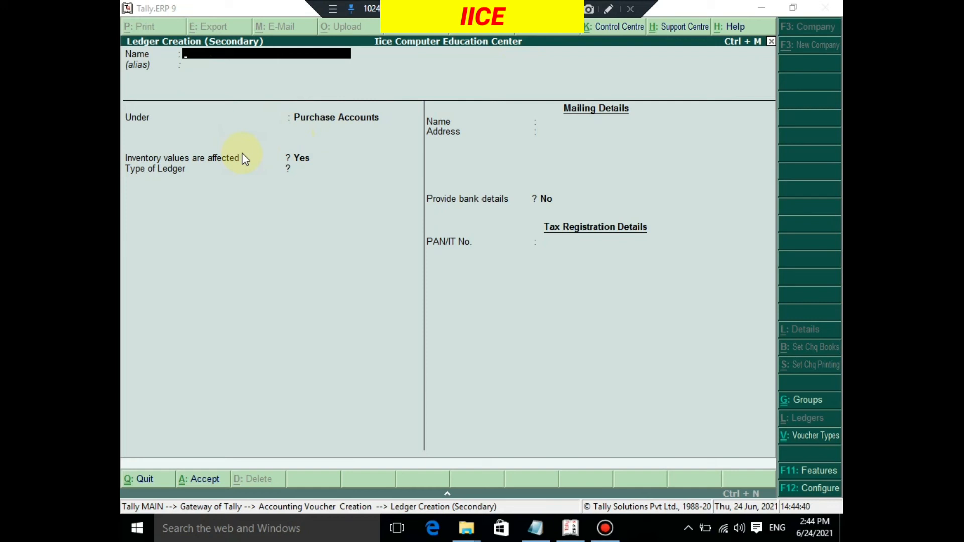
left_click(233, 122)
type("Panka")
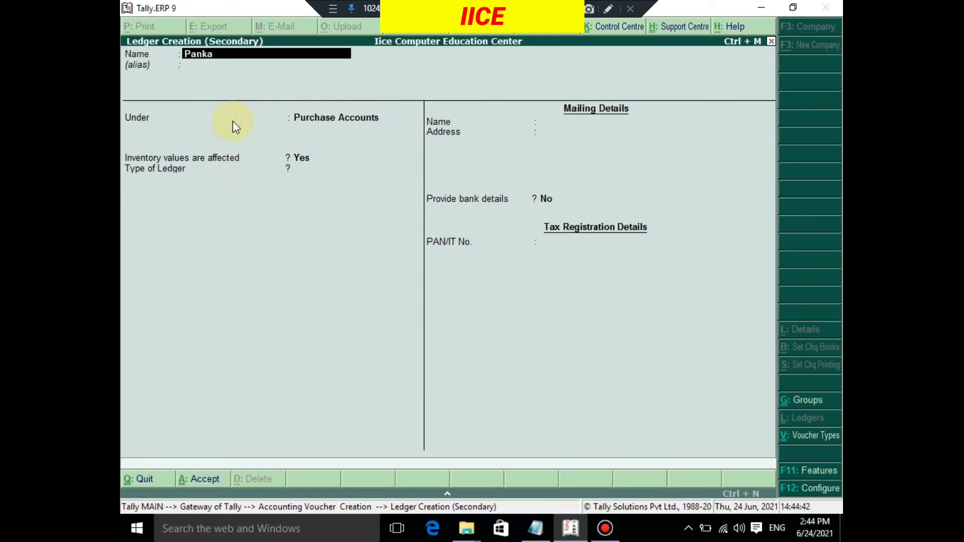
type("j (Creiditor")
key("BackSpace")
key("BackSpace")
key("BackSpace")
key("BackSpace")
key("BackSpace")
key("BackSpace")
type("ditor)")
key("Return")
key("Return")
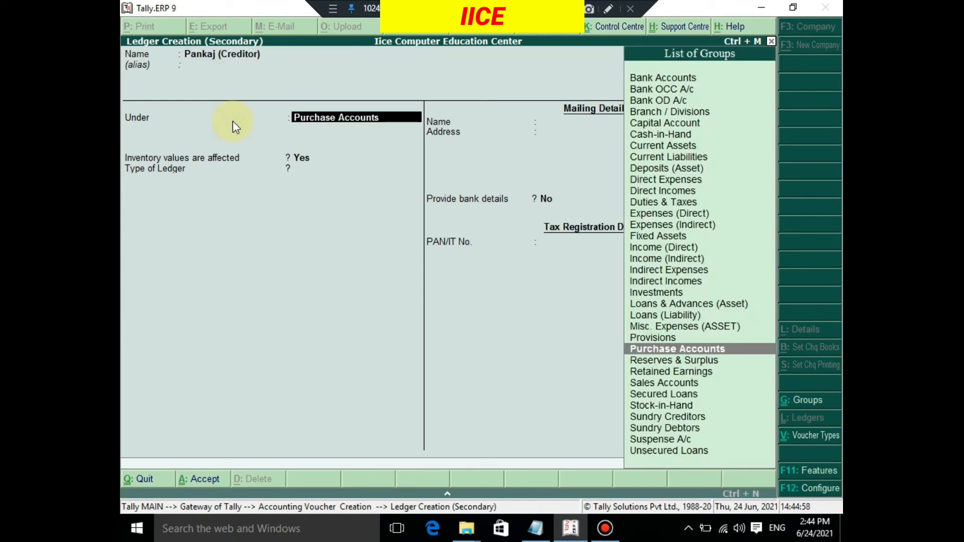
- Place the new supplier ledger under Sundry Creditors and save it with the remaining default details
type("Sun")
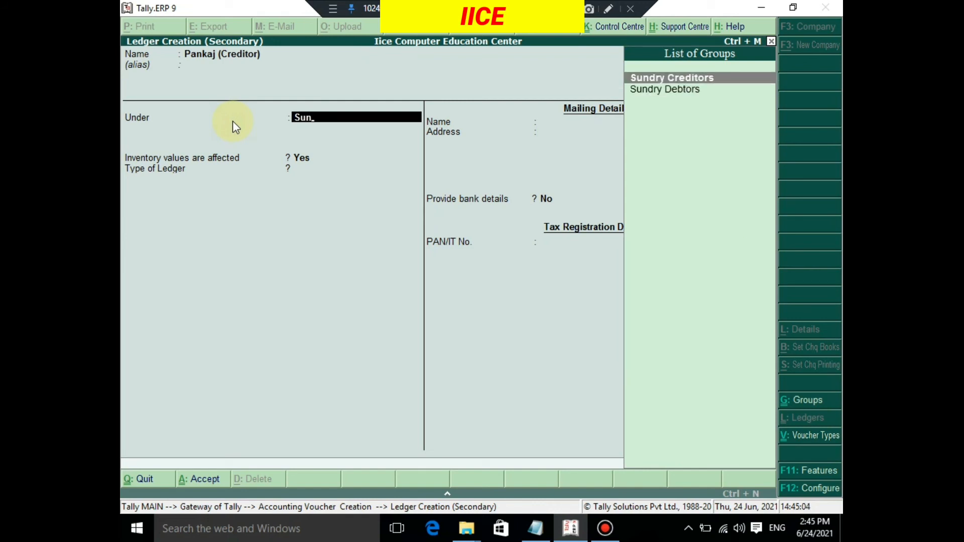
key("Return")
key("Return")
key("Return")
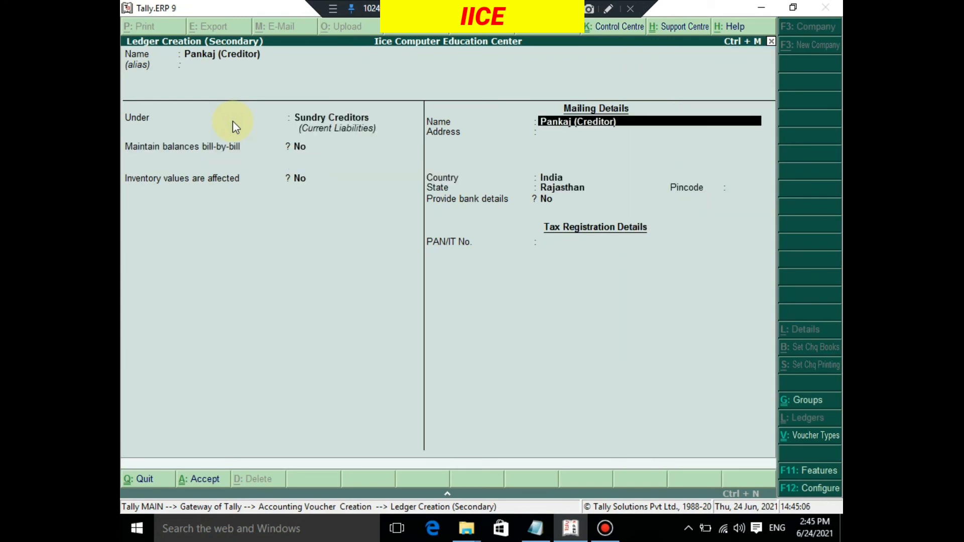
key("Return")
key("Return")
key("Return")
key("Return")
key("Return")
key("Return")
key("Return")
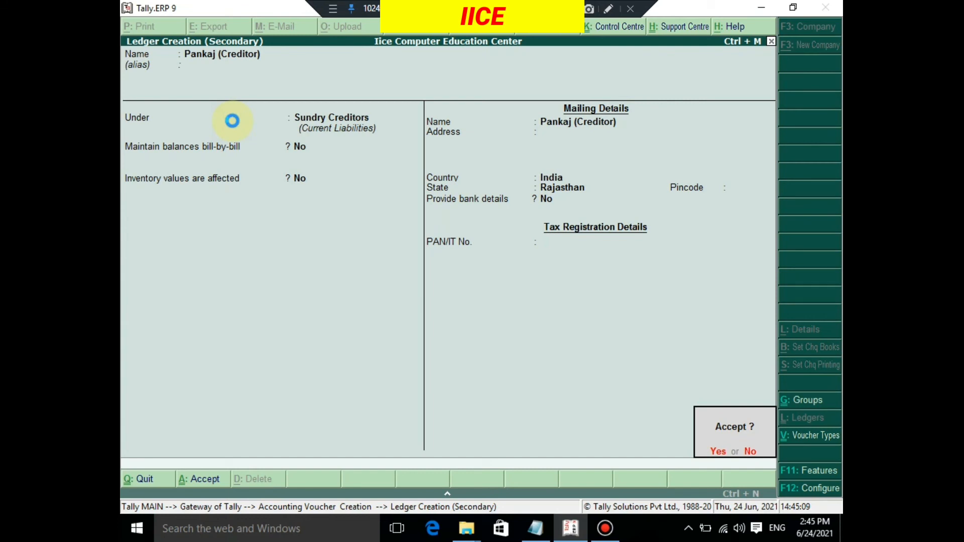
key("Return")
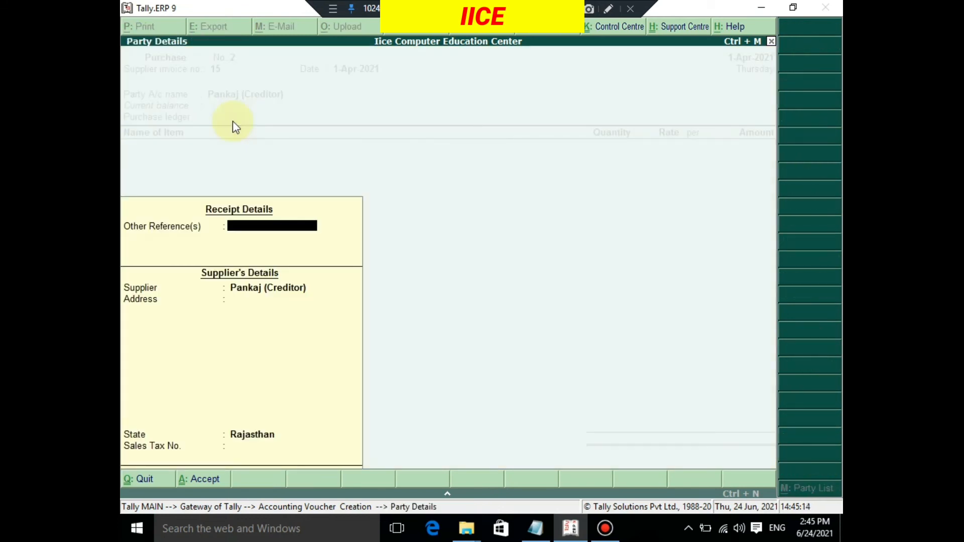
- Fill in the supplier's address in the party details and select Purchase A/c as the purchase ledger
key("Return")
key("Return")
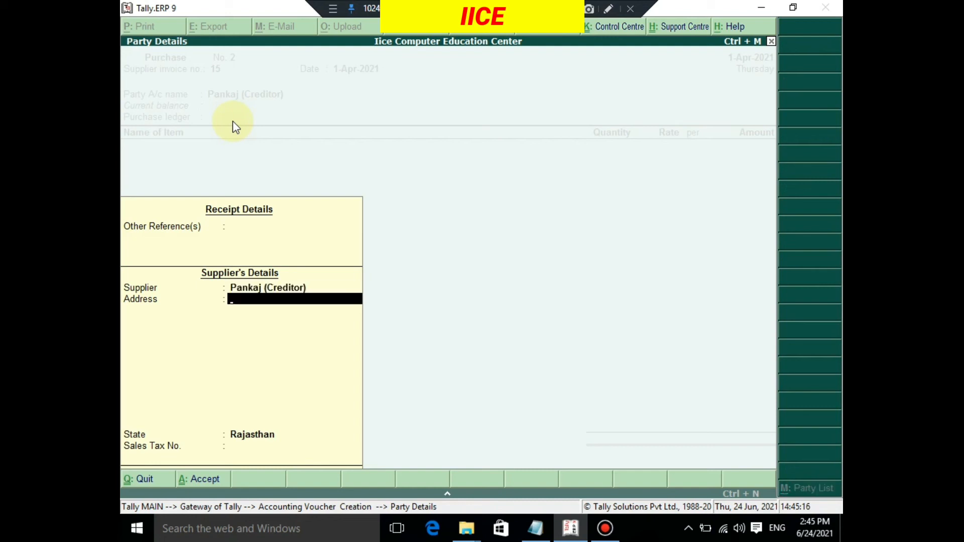
type("Jaipur")
key("Return")
key("Return")
key("Return")
key("Return")
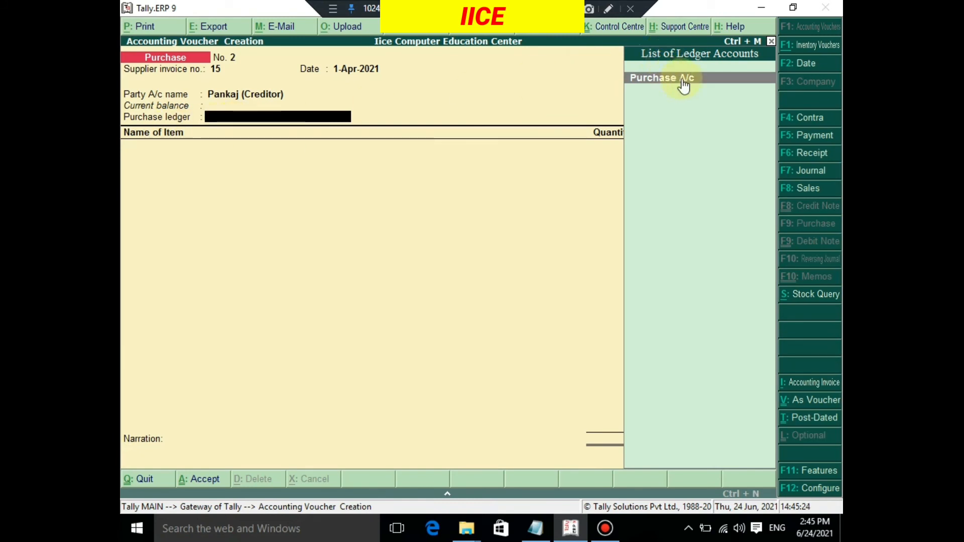
left_click(653, 88)
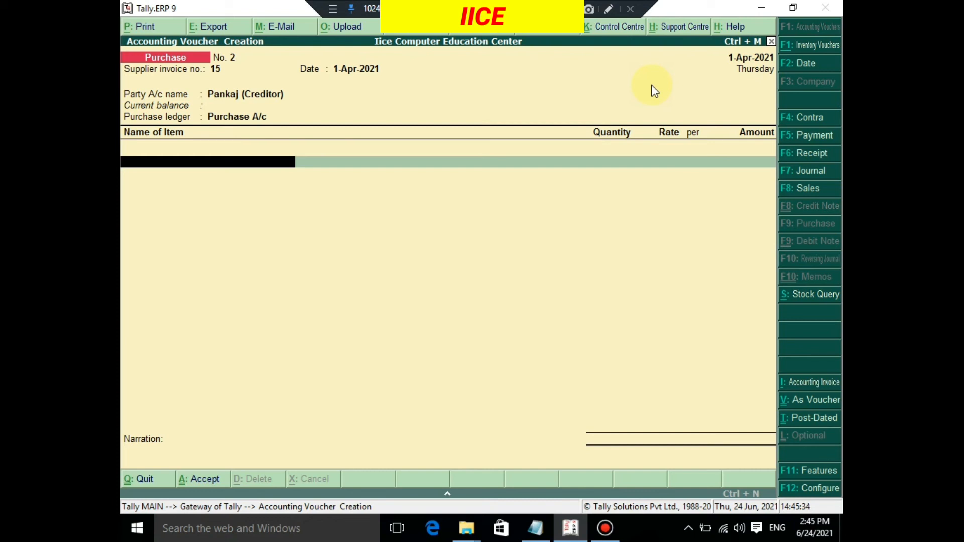
- Add the stock item Anacin to the voucher with a quantity of 40 pic at a rate of 25 per pic
type("N")
key("BackSpace")
type("An")
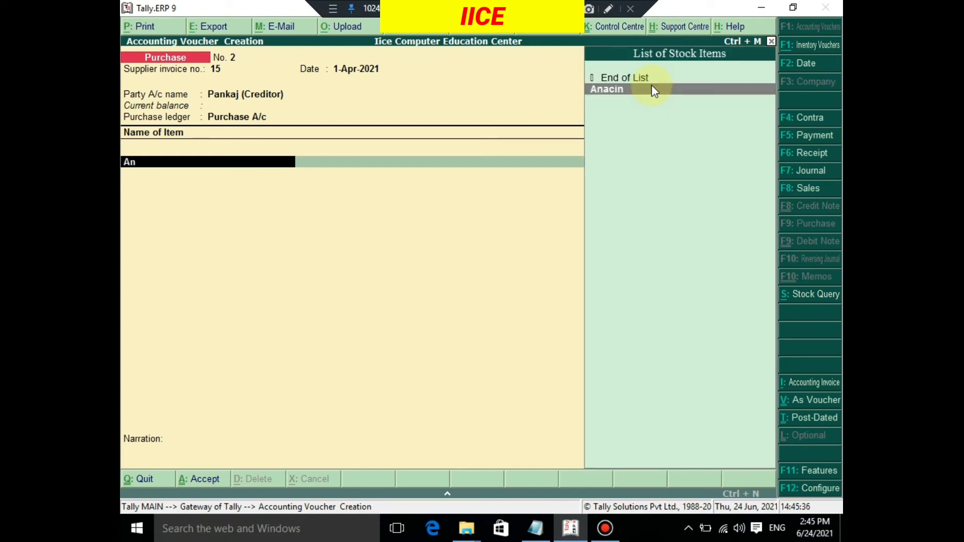
key("Return")
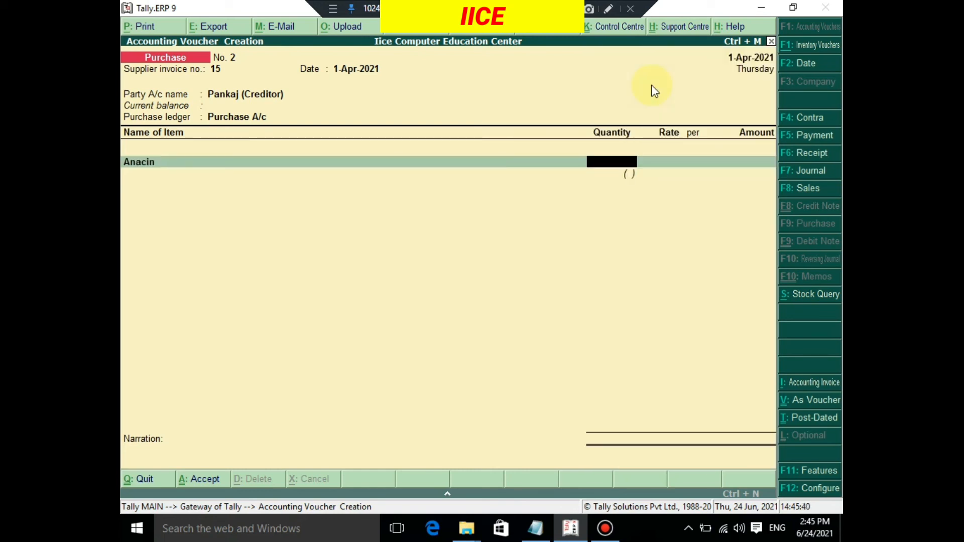
type("40")
key("Return")
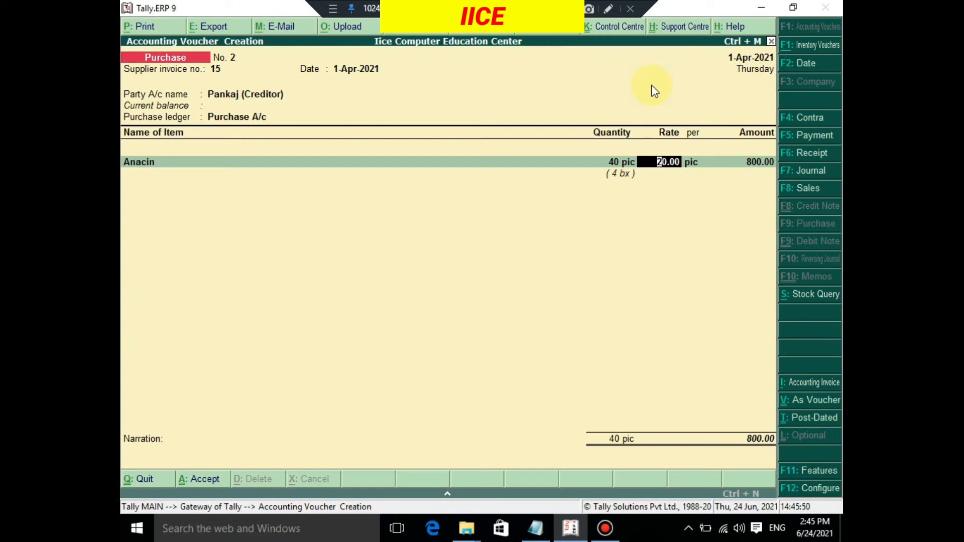
type("25")
key("Return")
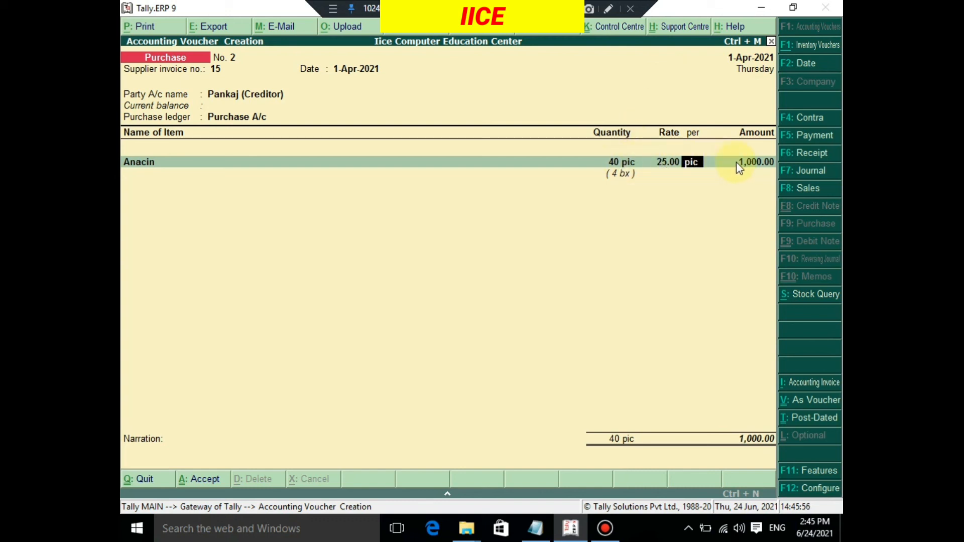
key("Return")
key("Return")
- End the item list, save the credit purchase voucher without a narration, and leave voucher entry
key("Return")
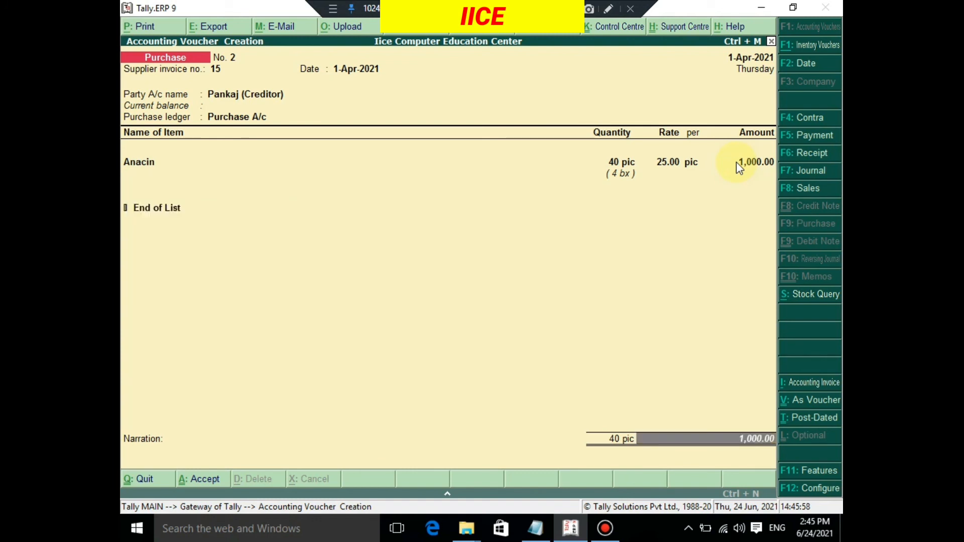
key("Return")
key("Return")
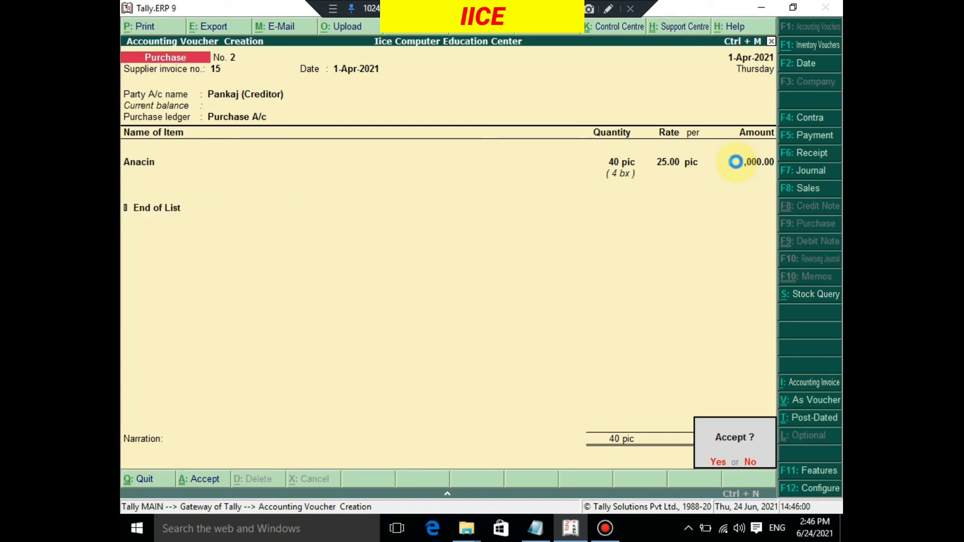
key("Return")
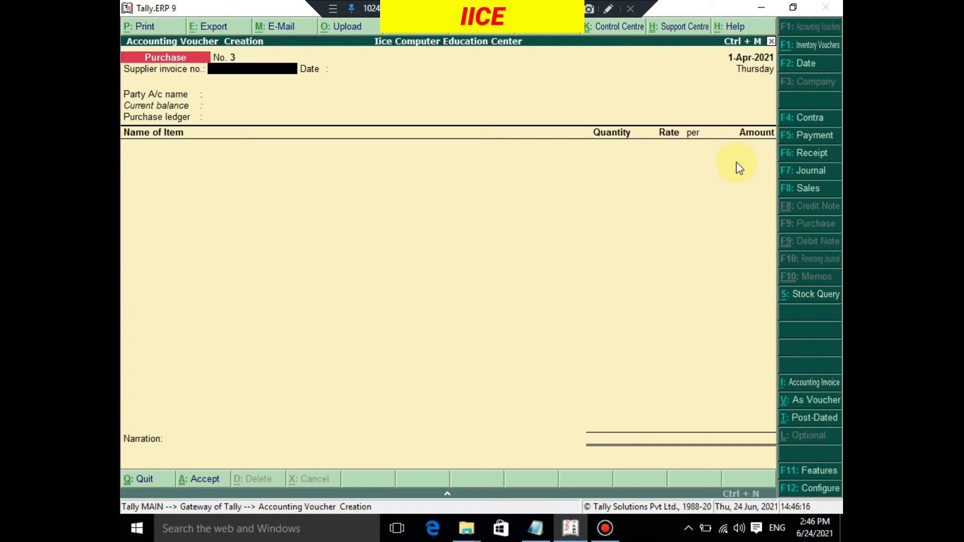
key("Escape")
- Open the Balance Sheet in detailed view and examine the current liabilities and current assets
key("Down")
key("Down")
key("Down")
key("Down")
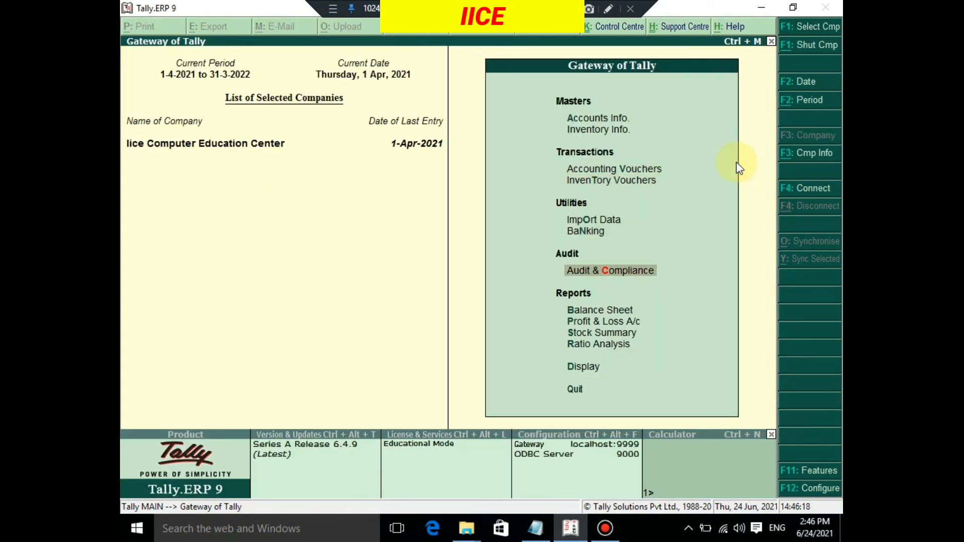
key("Down")
key("Return")
key("alt+F1")
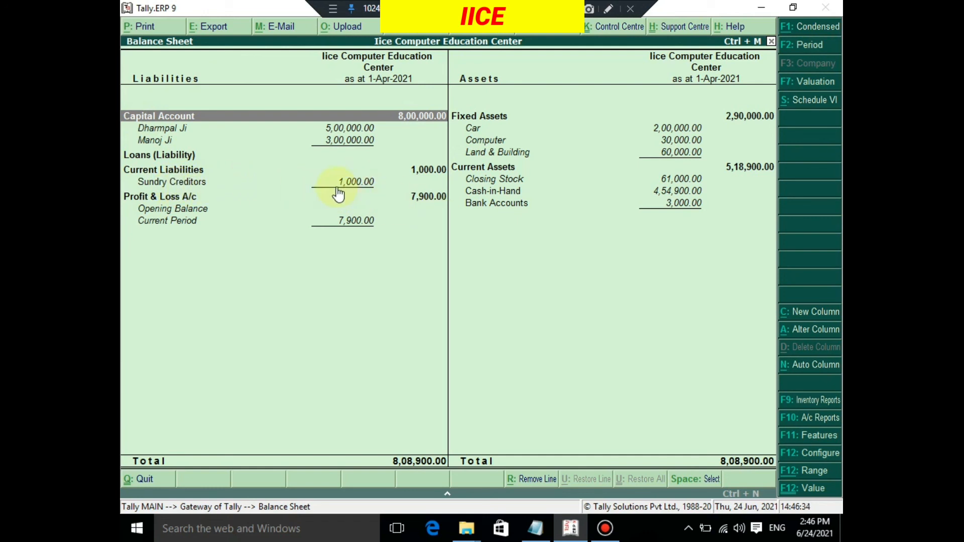
- Check the supplier's balance in the Sundry Creditors group summary, return to the Balance Sheet, and close it
key("Down")
key("Down")
key("Down")
key("Down")
key("Down")
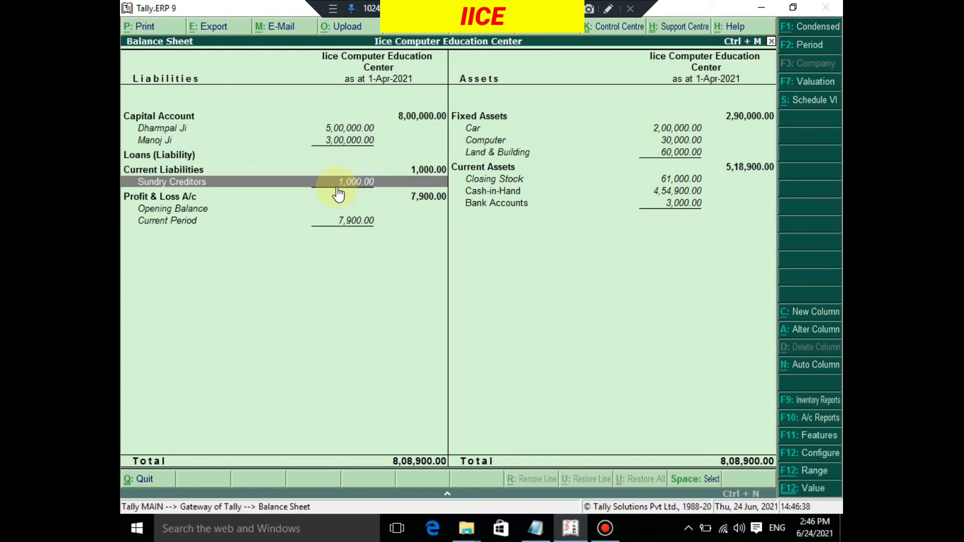
key("Return")
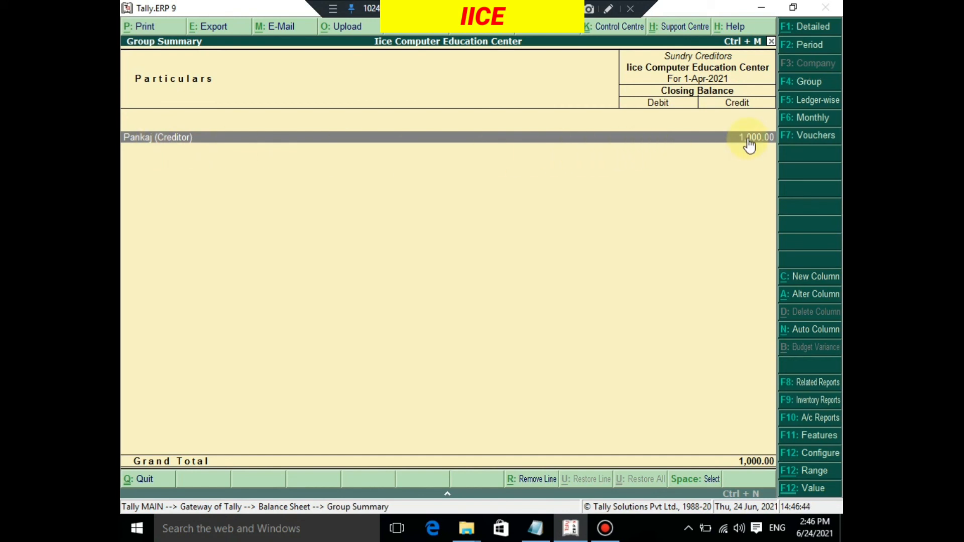
key("Escape")
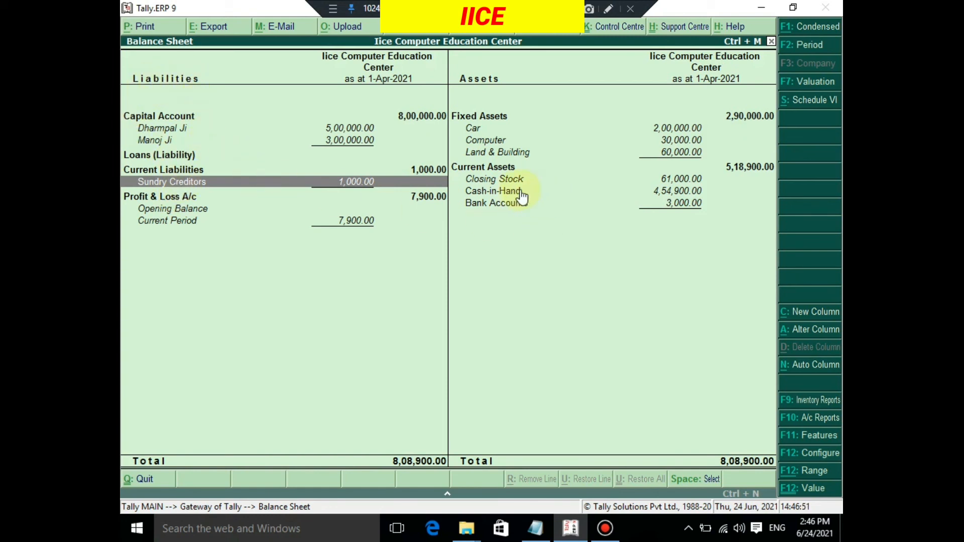
key("Escape")
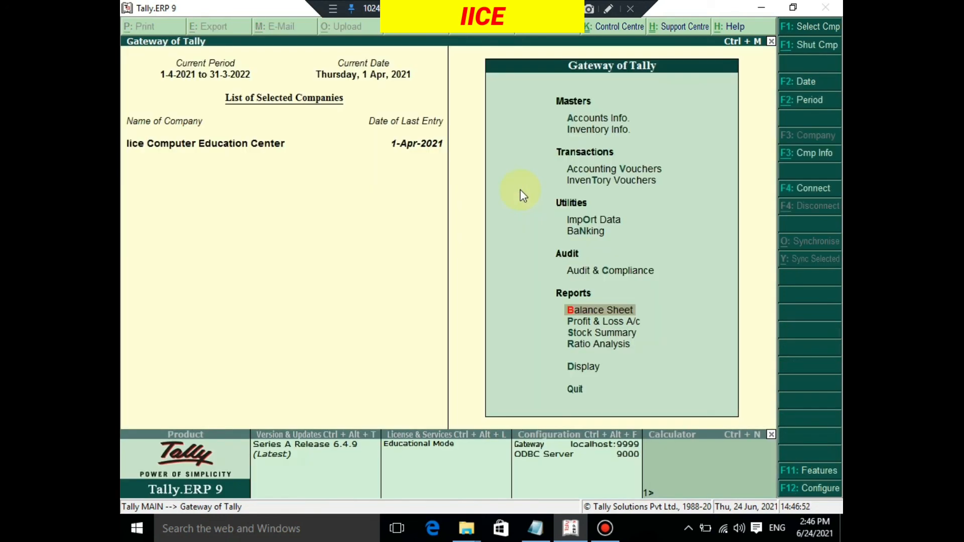
- Examine the detailed Profit & Loss A/c, checking Purchase A/c and the closing stock by group, and close the report
key("Down")
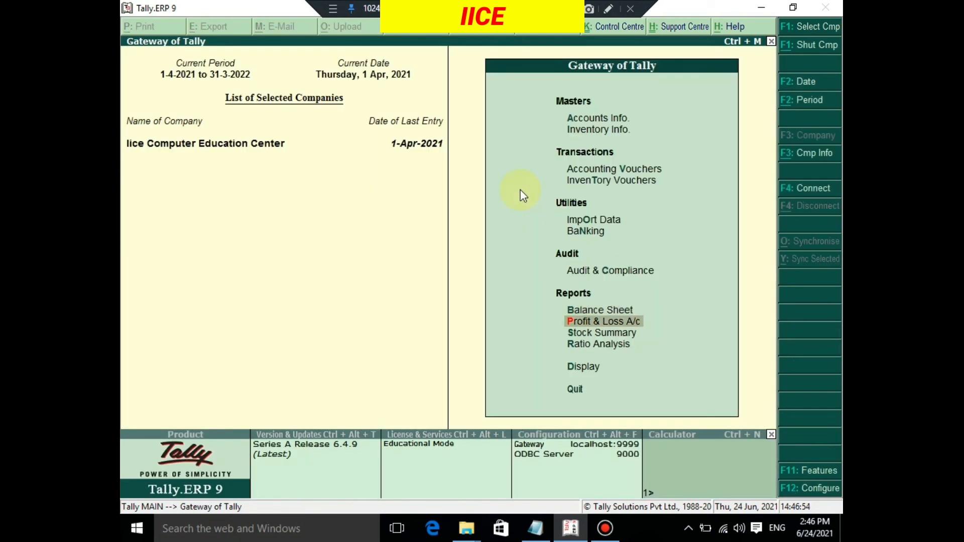
key("Return")
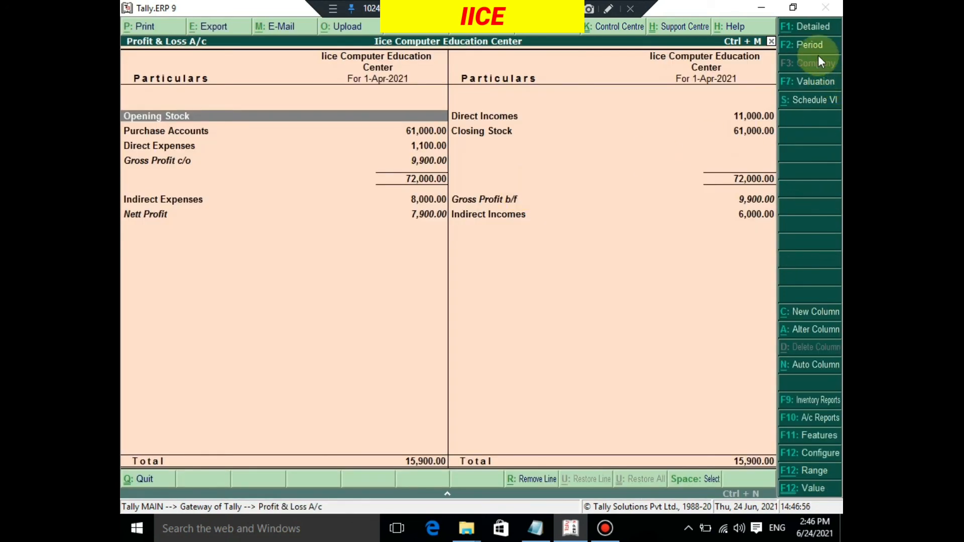
left_click(810, 27)
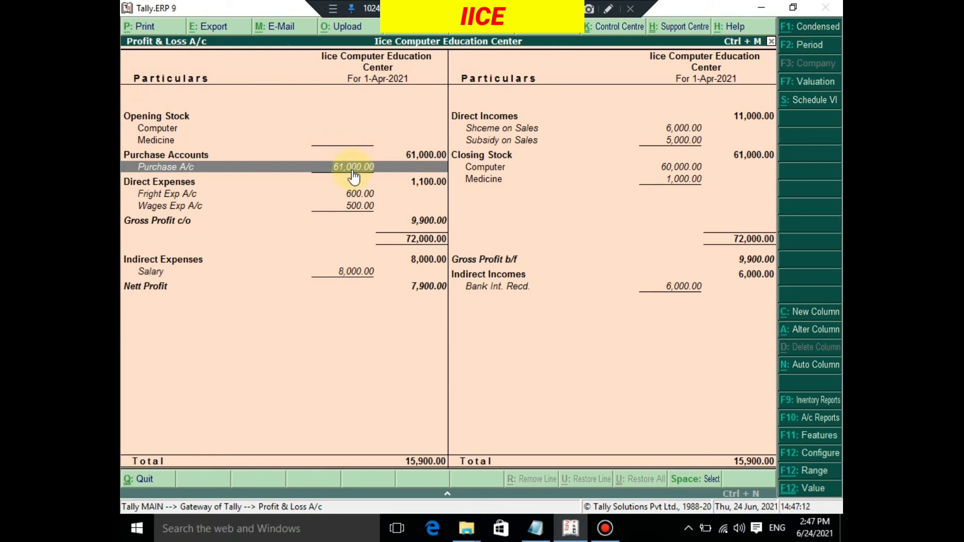
key("Escape")
- Open the Stock Summary to check the closing balances of the Computer and Medicine groups
key("Down")
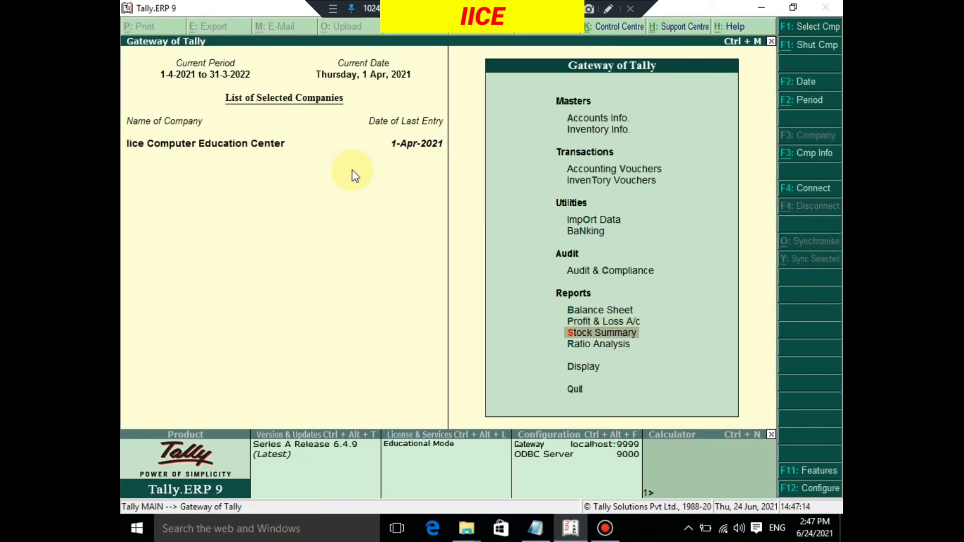
key("Return")
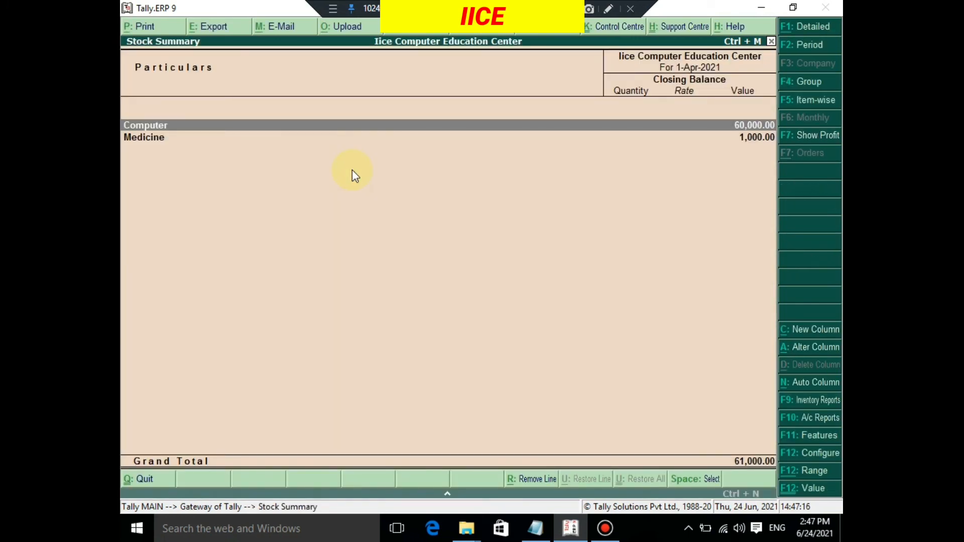